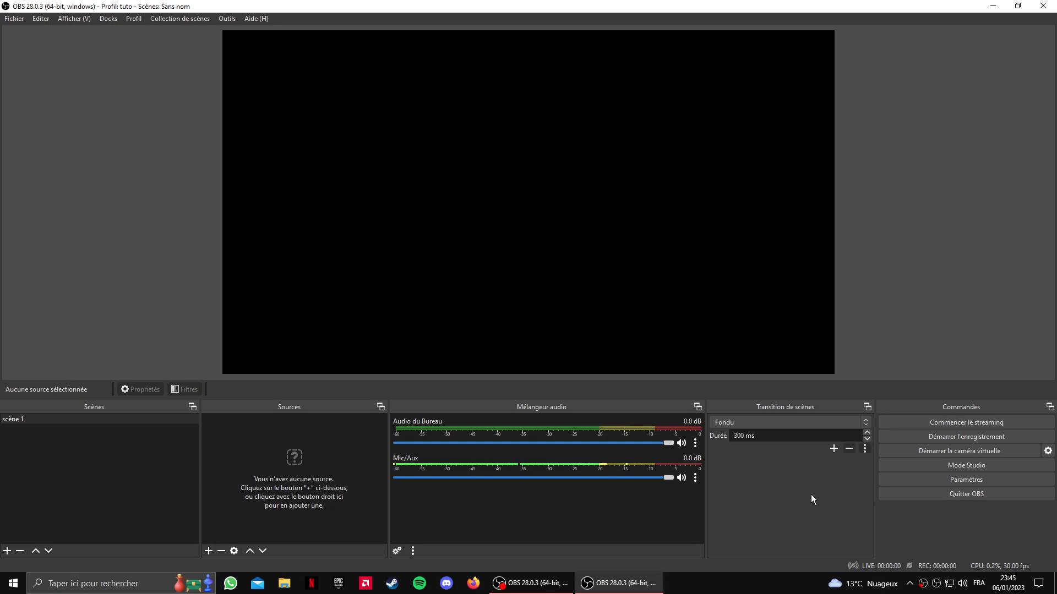
{"action": "left_click", "coordinate": [135, 19]}
{"action": "left_click", "coordinate": [136, 21]}
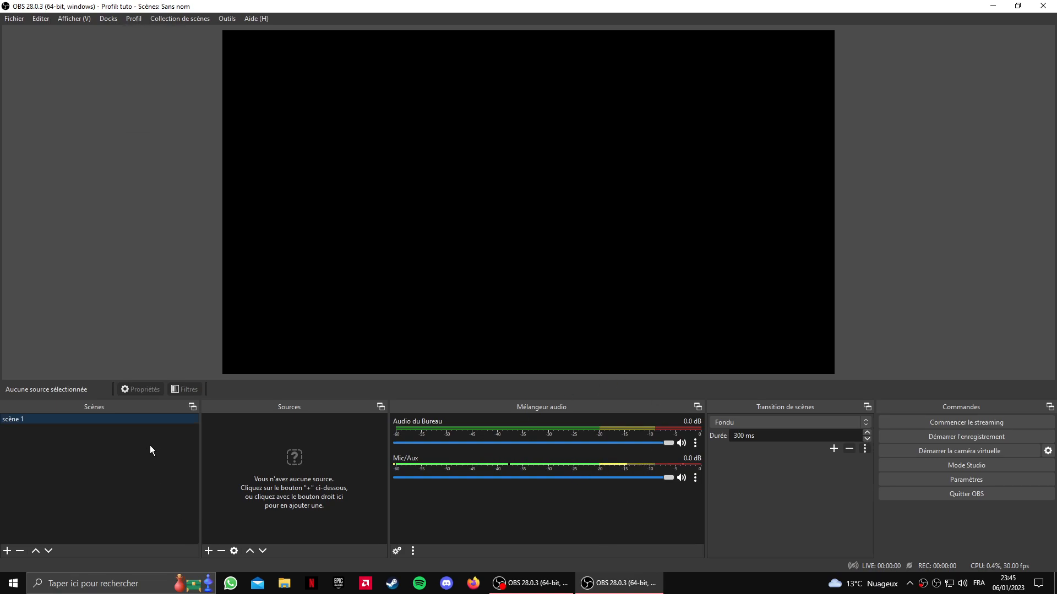
- Add a new screen capture source (Capture d'écran) of Écran 1 to scène 1 and lock it
{"action": "left_click", "coordinate": [208, 551]}
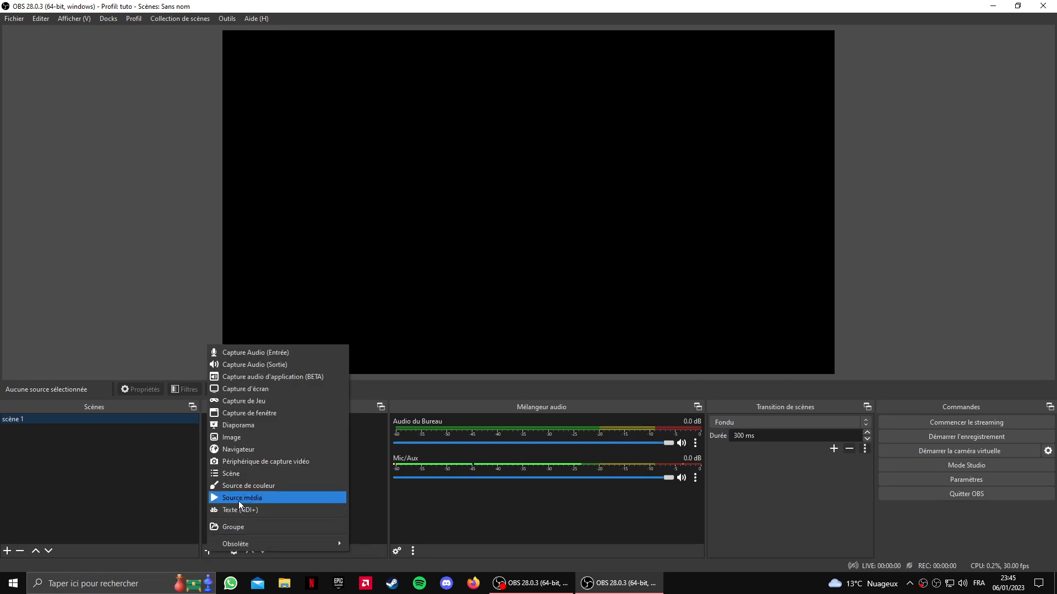
{"action": "left_click", "coordinate": [266, 393]}
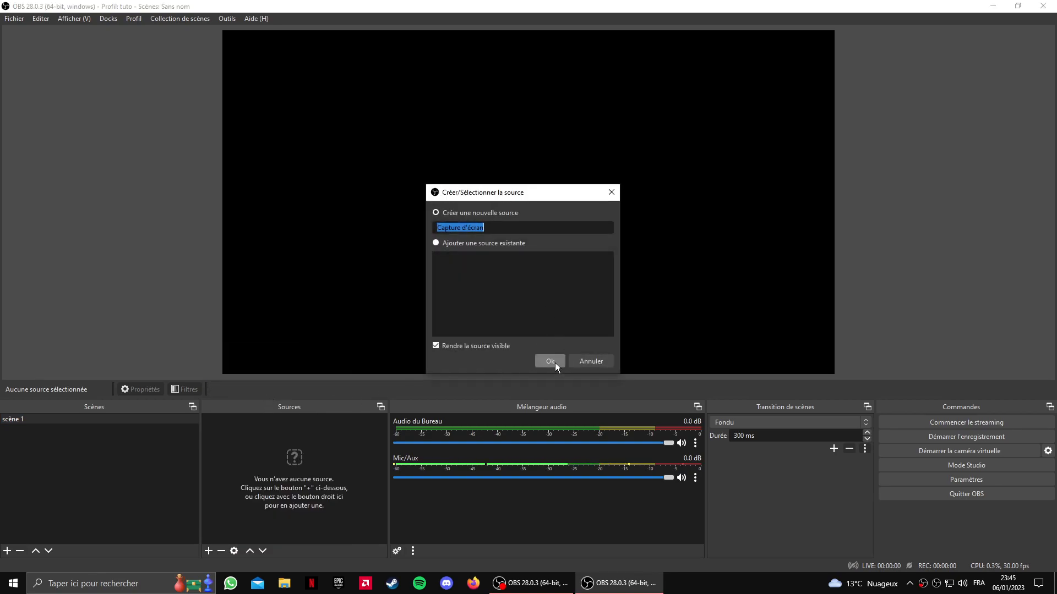
{"action": "left_click", "coordinate": [551, 361]}
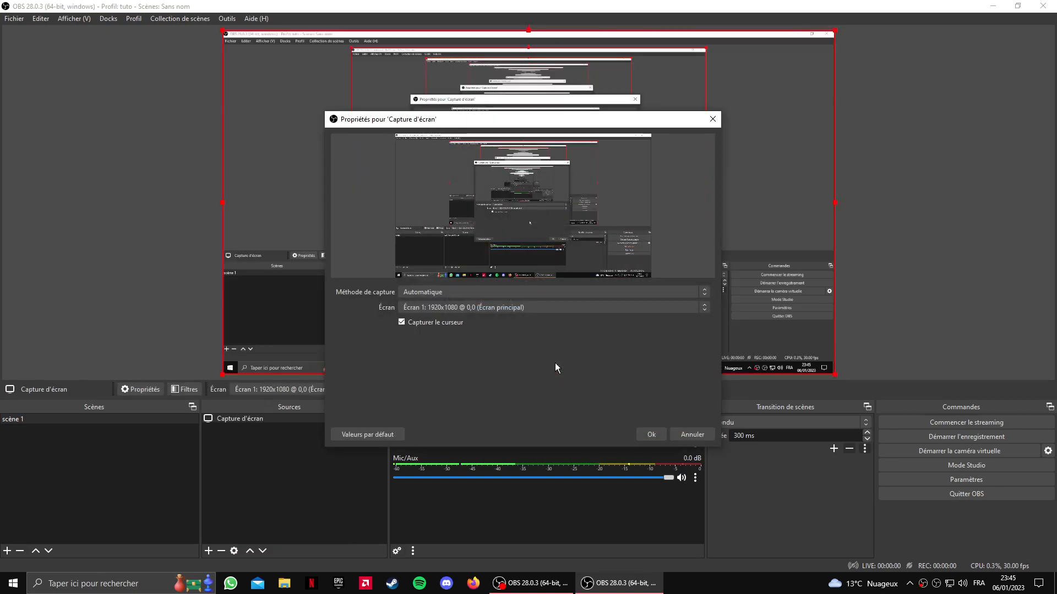
{"action": "left_click", "coordinate": [648, 430]}
{"action": "left_click", "coordinate": [379, 420]}
{"action": "left_click", "coordinate": [365, 460]}
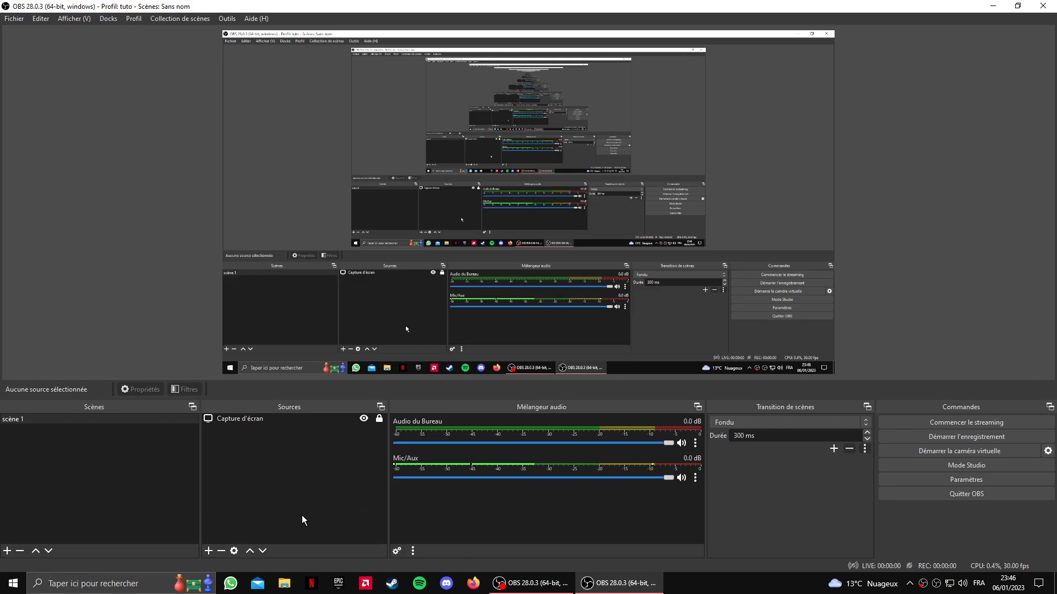
- Add a game capture source (Capture de Jeu) for full-screen applications and lock it
{"action": "left_click", "coordinate": [208, 551]}
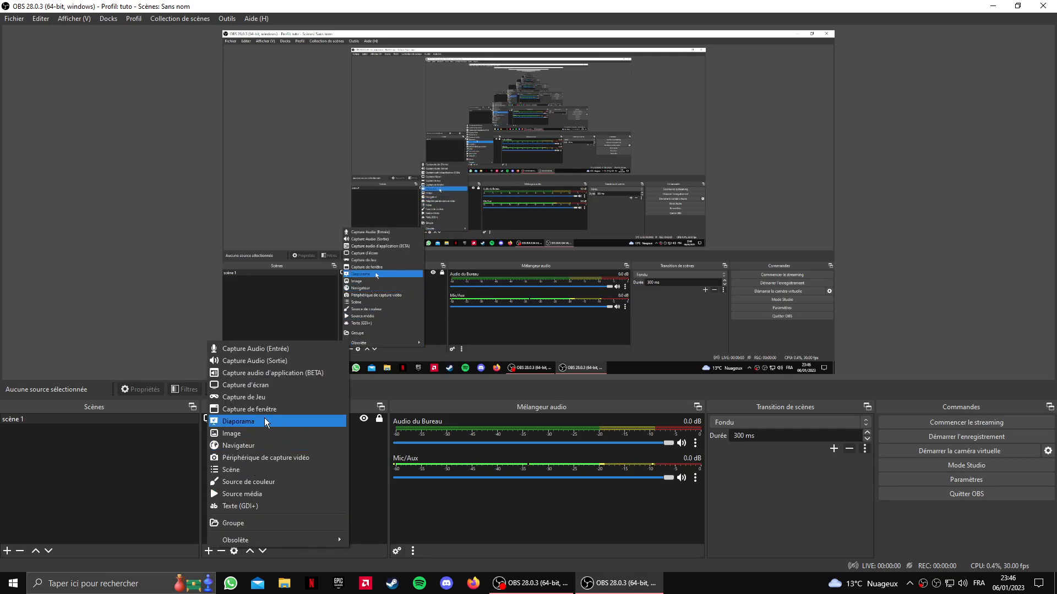
{"action": "left_click", "coordinate": [273, 399]}
{"action": "left_click", "coordinate": [553, 361]}
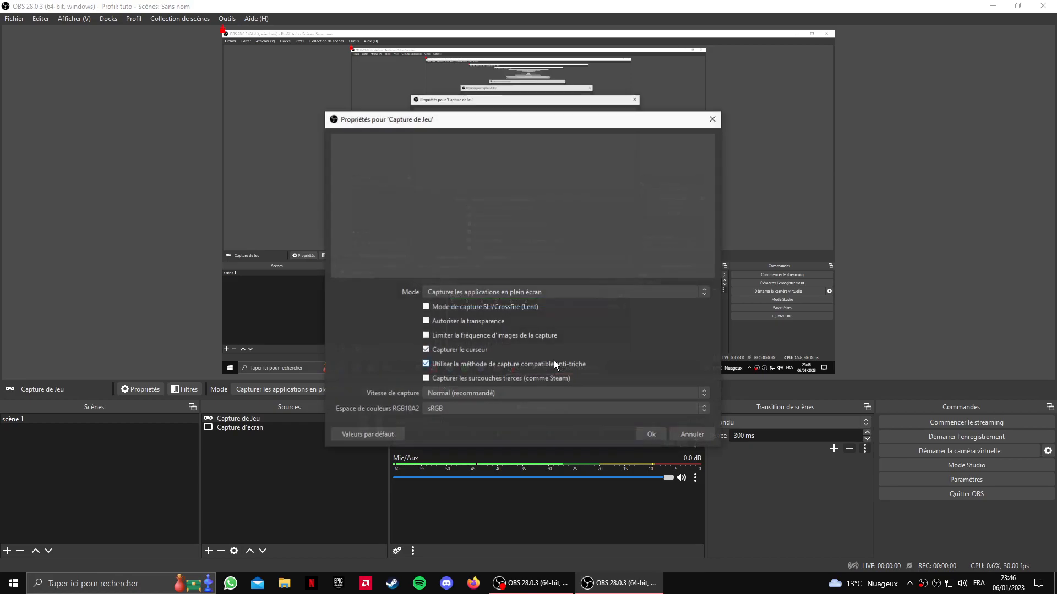
{"action": "left_click", "coordinate": [651, 433]}
{"action": "left_click", "coordinate": [319, 429]}
{"action": "left_click", "coordinate": [322, 421]}
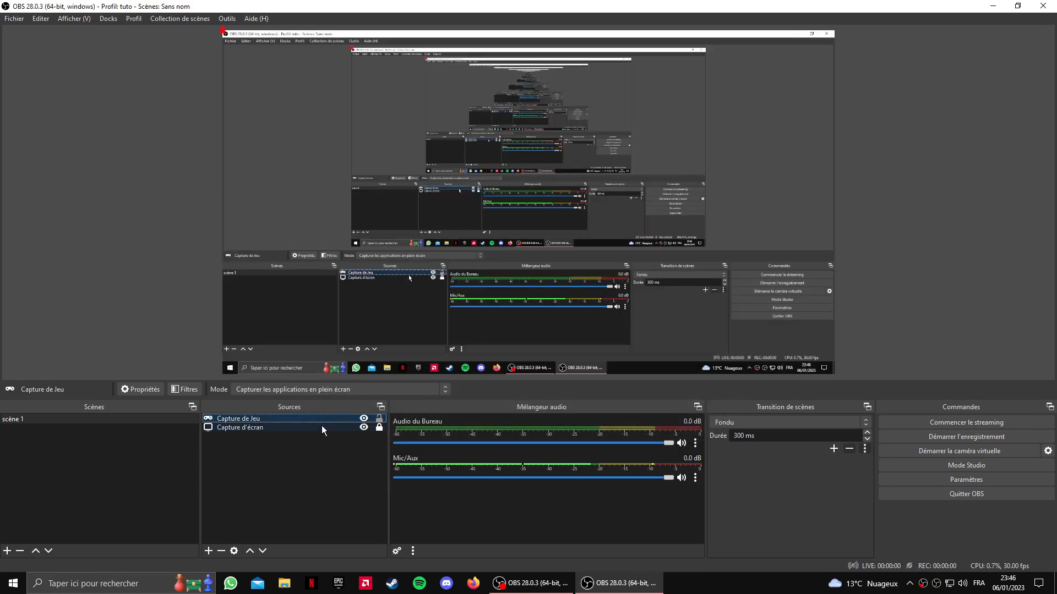
{"action": "left_click", "coordinate": [379, 419]}
{"action": "left_click", "coordinate": [330, 419]}
{"action": "left_click", "coordinate": [324, 429]}
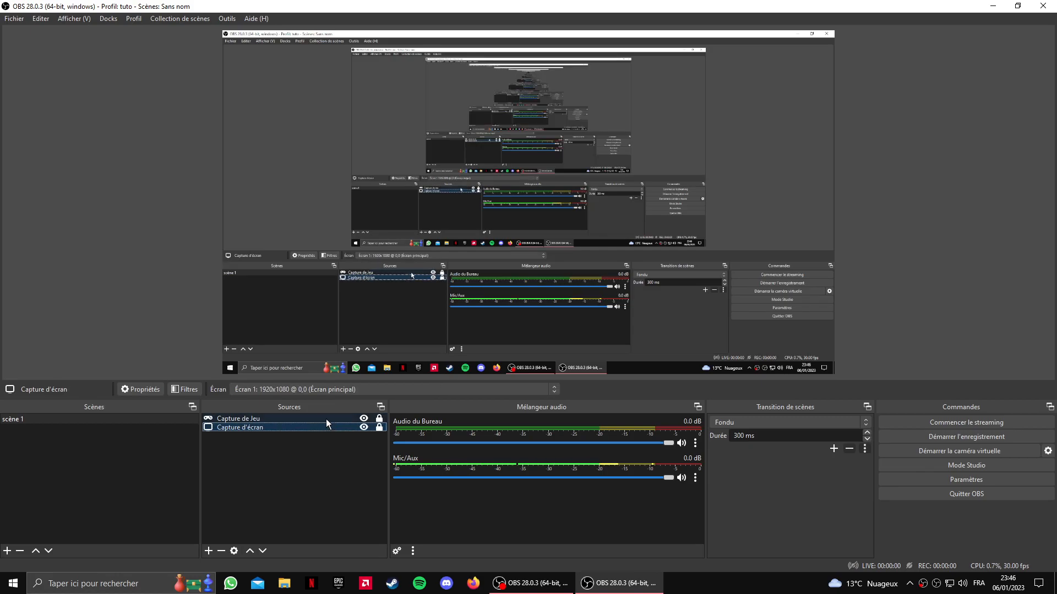
{"action": "left_click", "coordinate": [326, 421]}
{"action": "left_click", "coordinate": [323, 429]}
{"action": "left_click", "coordinate": [327, 420]}
{"action": "left_click", "coordinate": [324, 429]}
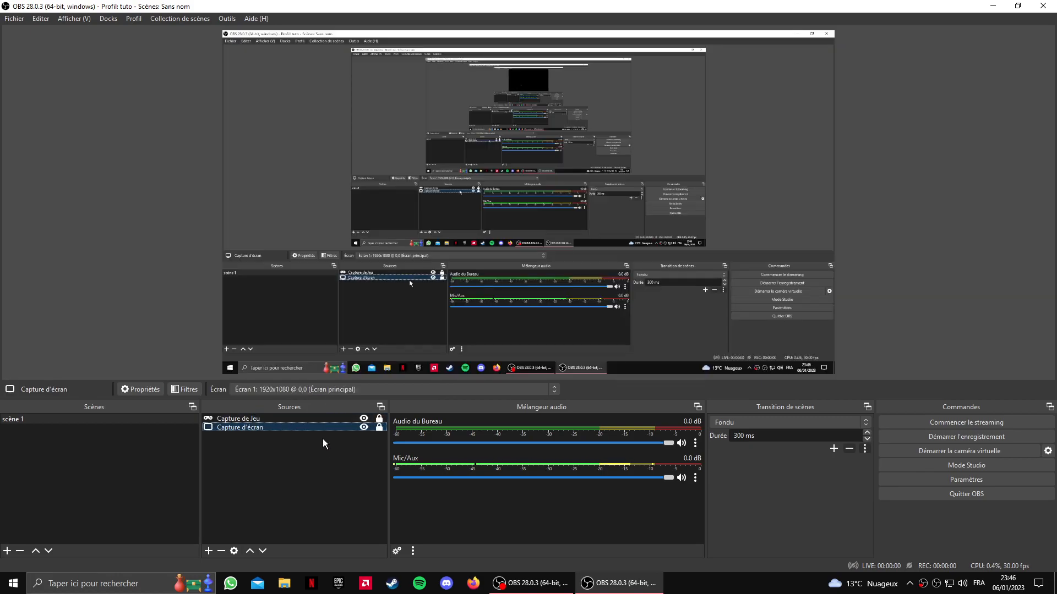
{"action": "left_click", "coordinate": [323, 440]}
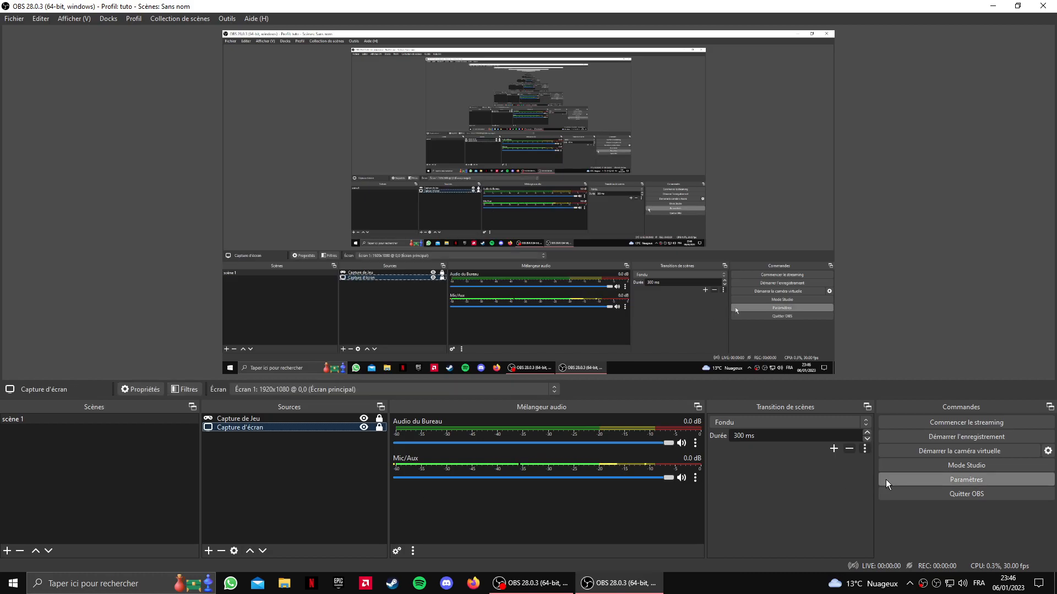
- Open the program settings and set the output mode (Mode de Sortie) to Avancé
{"action": "left_click", "coordinate": [916, 479]}
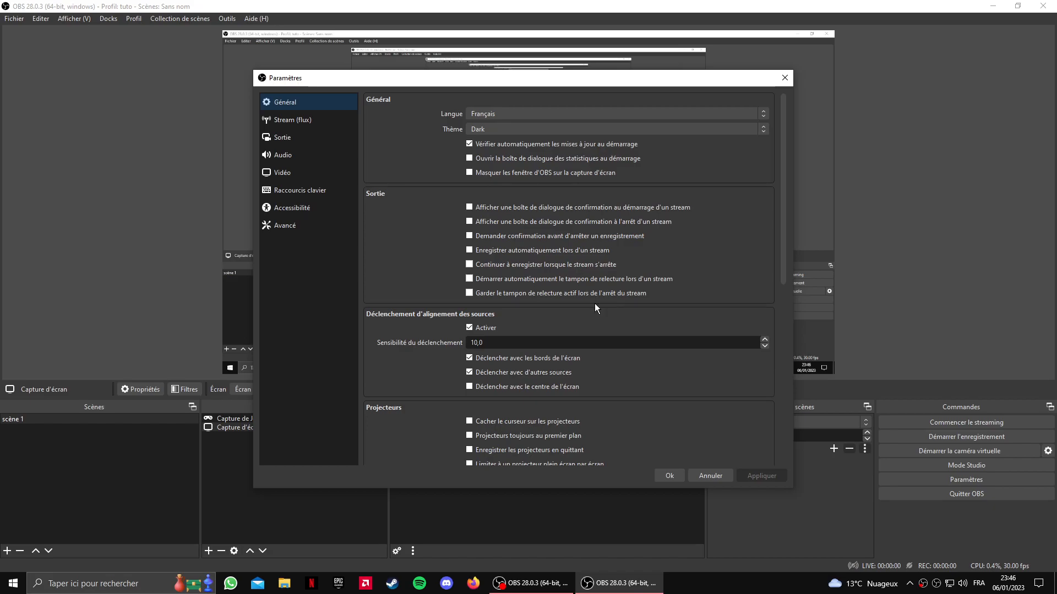
{"action": "left_click_drag", "start_coordinate": [784, 237], "coordinate": [782, 98]}
{"action": "left_click", "coordinate": [286, 121]}
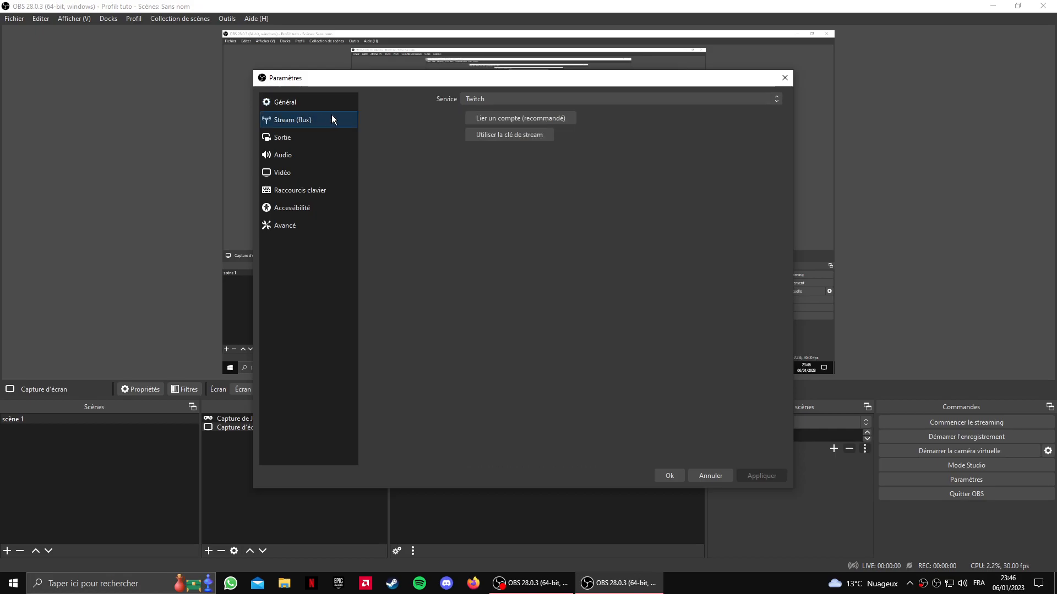
{"action": "left_click", "coordinate": [318, 145]}
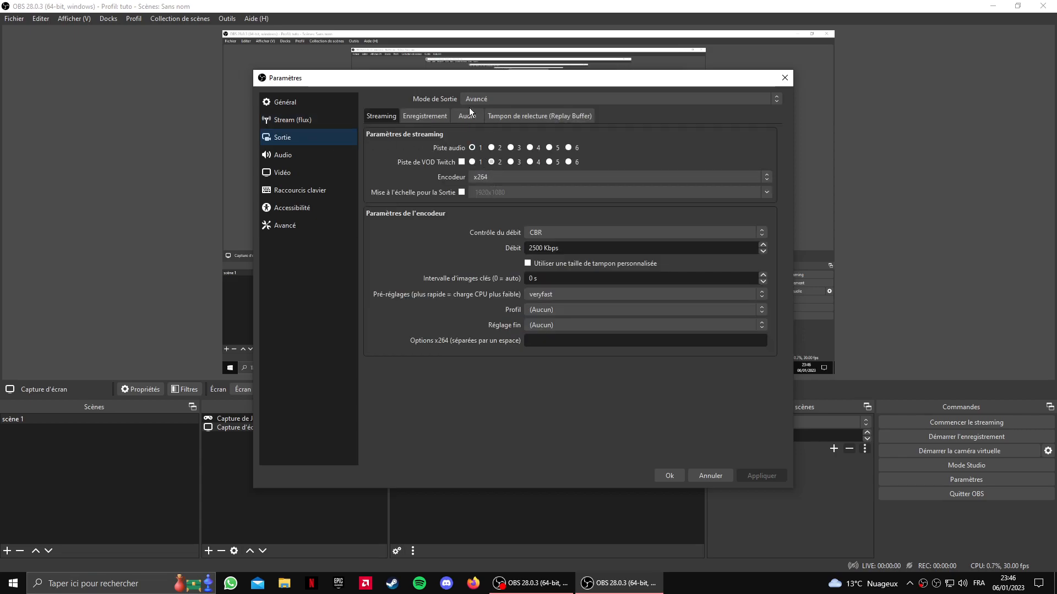
{"action": "scroll", "coordinate": [468, 100], "scroll_direction": "up", "scroll_amount": 1}
{"action": "left_click", "coordinate": [490, 96]}
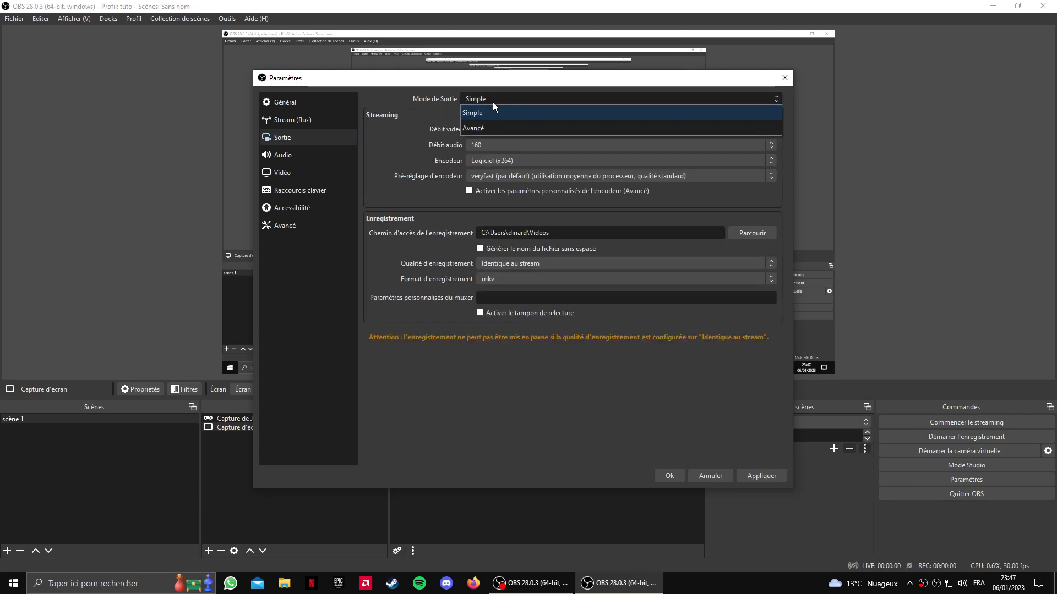
{"action": "left_click", "coordinate": [495, 128]}
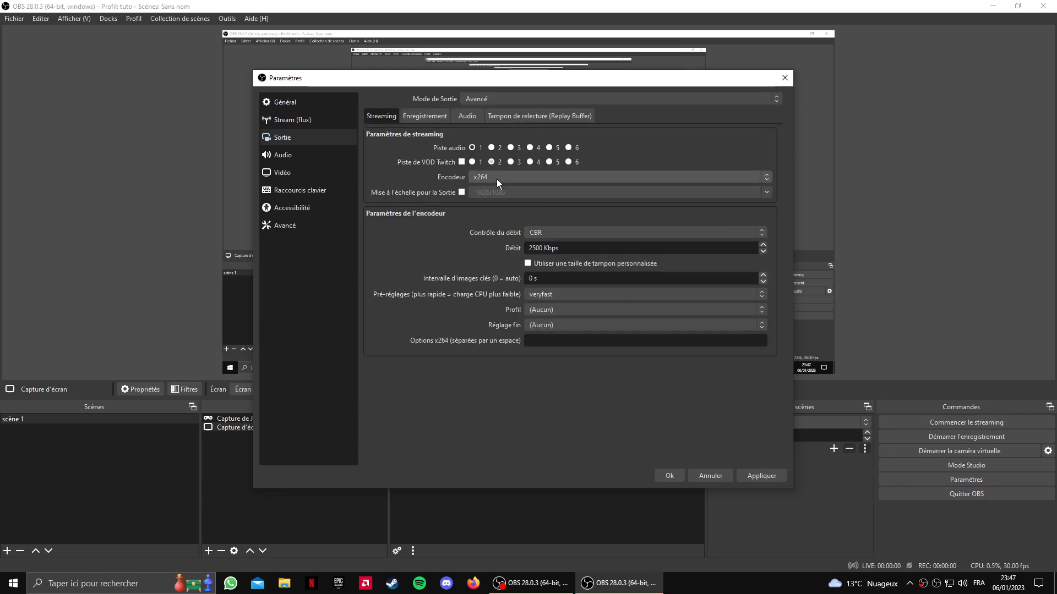
- For recording, keep the Standard type, set the format to mp4 and choose the x264 encoder
{"action": "left_click", "coordinate": [418, 119]}
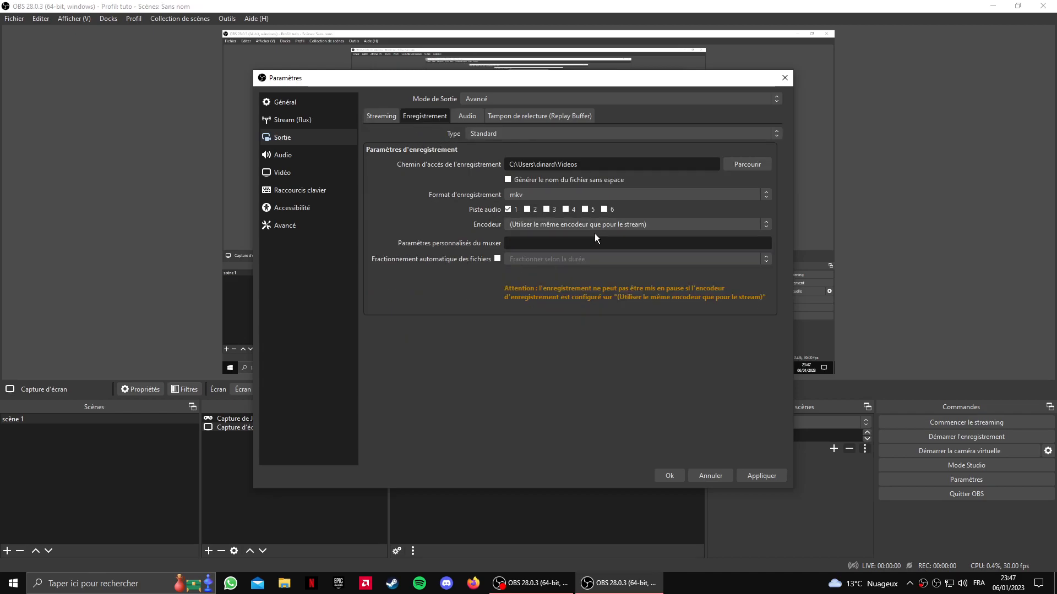
{"action": "left_click", "coordinate": [506, 134]}
{"action": "left_click", "coordinate": [506, 134]}
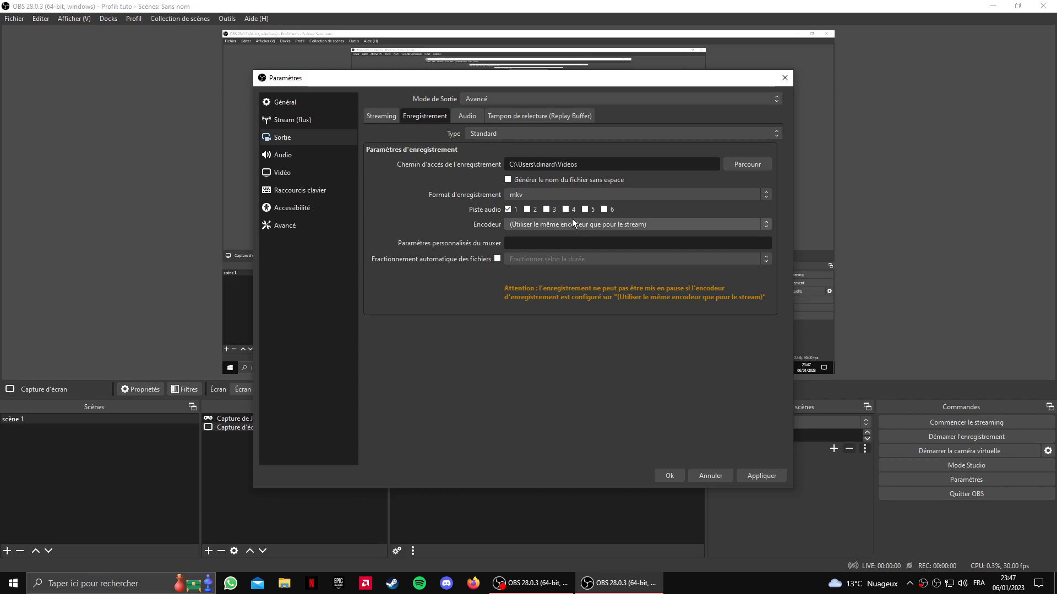
{"action": "left_click", "coordinate": [520, 197]}
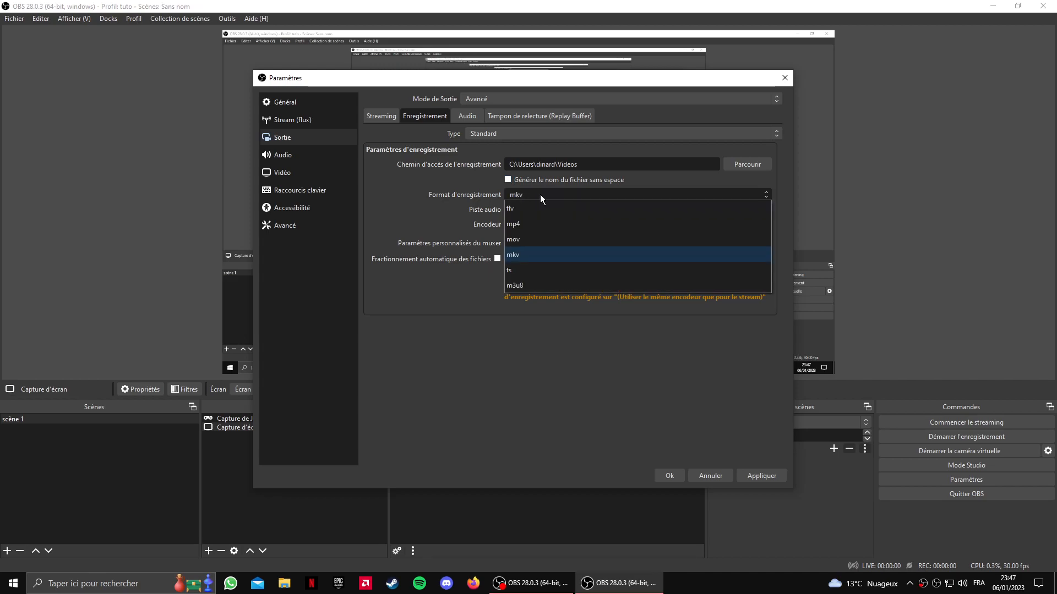
{"action": "left_click", "coordinate": [532, 224]}
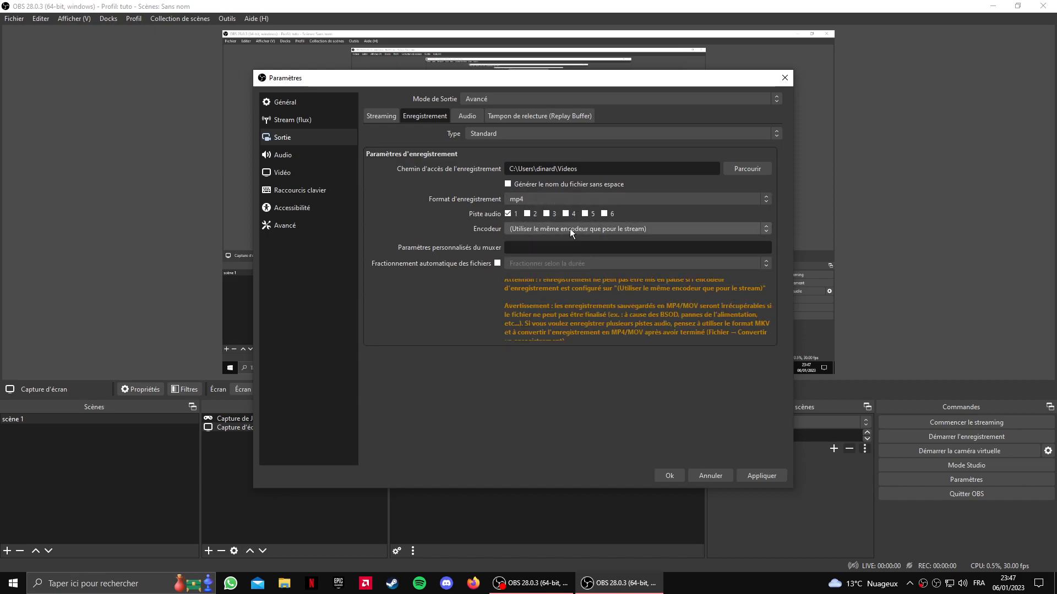
{"action": "left_click", "coordinate": [557, 227]}
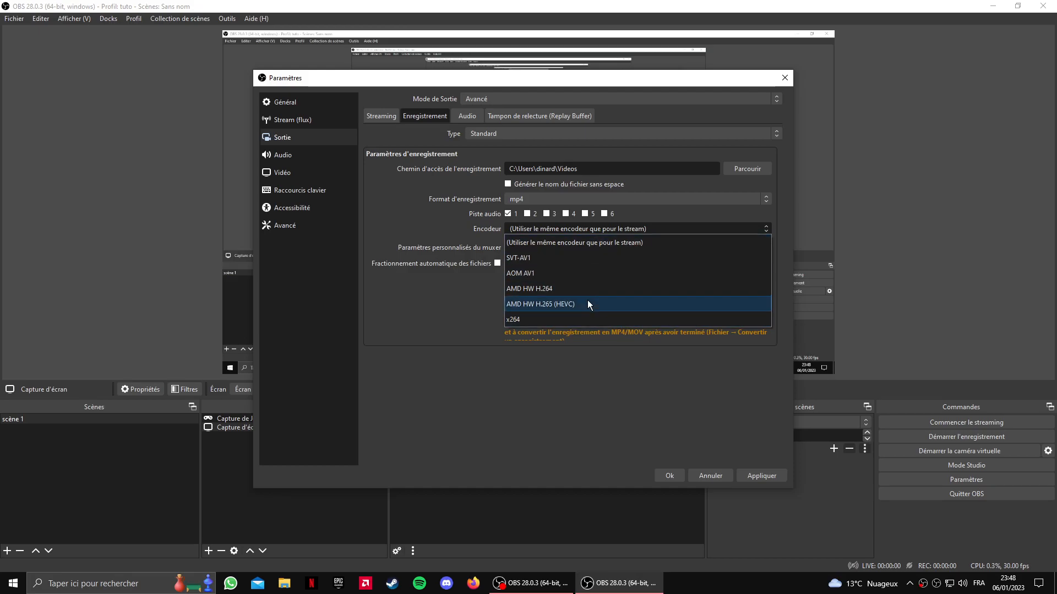
{"action": "left_click", "coordinate": [539, 319]}
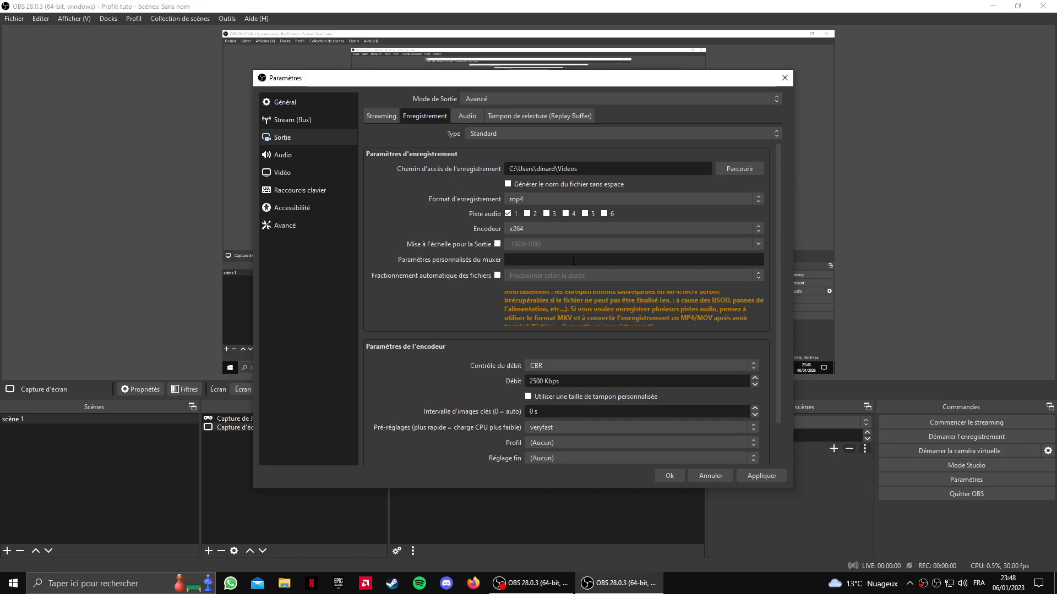
- Keep the recording encoder's rate control at CBR and set its bitrate to 10000 Kbps
{"action": "scroll", "coordinate": [570, 264], "scroll_direction": "down", "scroll_amount": 1}
{"action": "scroll", "coordinate": [573, 300], "scroll_direction": "down", "scroll_amount": 1}
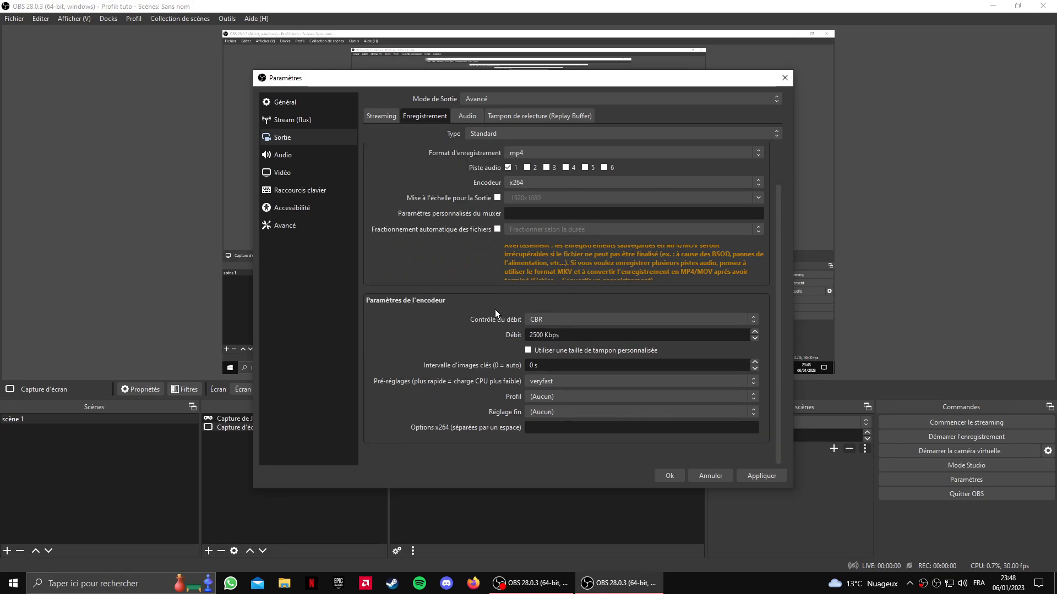
{"action": "left_click", "coordinate": [551, 319]}
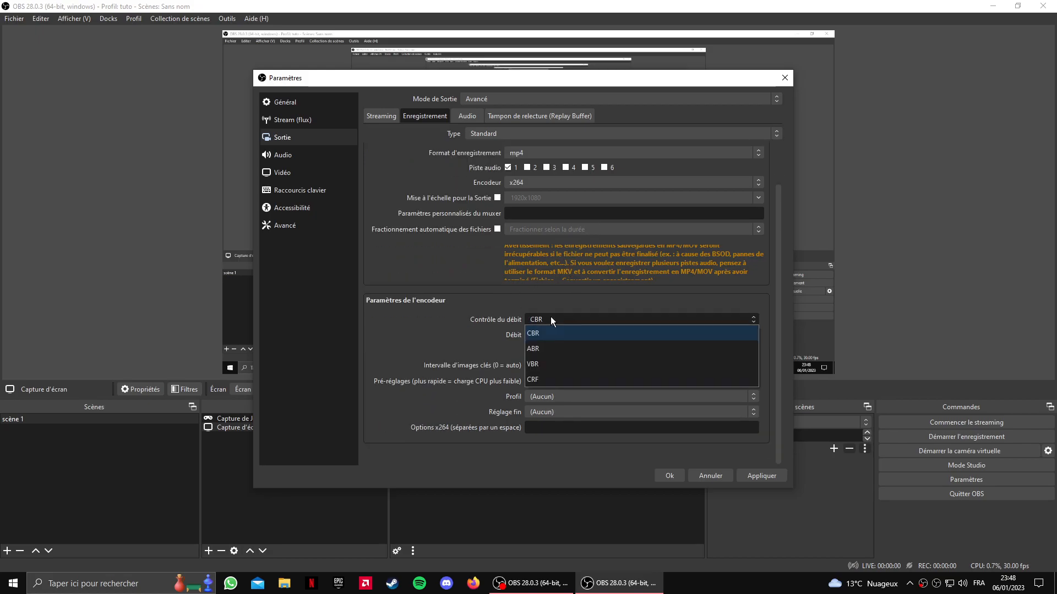
{"action": "left_click", "coordinate": [549, 323]}
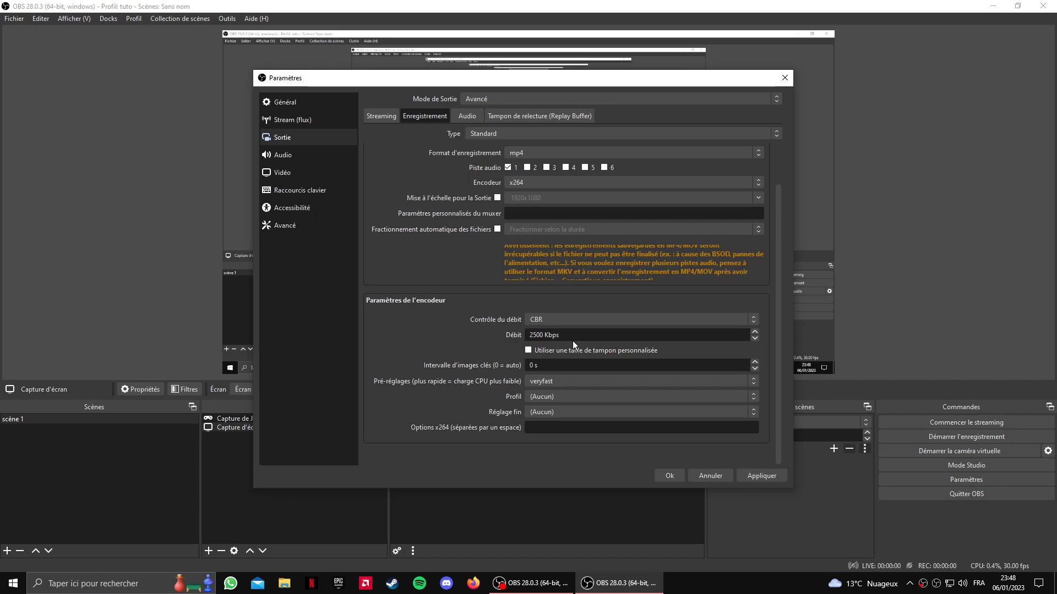
{"action": "type", "text": "00"}
{"action": "key", "text": "BackSpace"}
{"action": "key", "text": "BackSpace"}
{"action": "key", "text": "BackSpace"}
{"action": "key", "text": "BackSpace"}
{"action": "key", "text": "BackSpace"}
{"action": "type", "text": "30000"}
{"action": "key", "text": "BackSpace"}
{"action": "key", "text": "BackSpace"}
{"action": "key", "text": "BackSpace"}
{"action": "key", "text": "BackSpace"}
{"action": "key", "text": "BackSpace"}
{"action": "type", "text": "5"}
{"action": "key", "text": "BackSpace"}
{"action": "type", "text": "40000"}
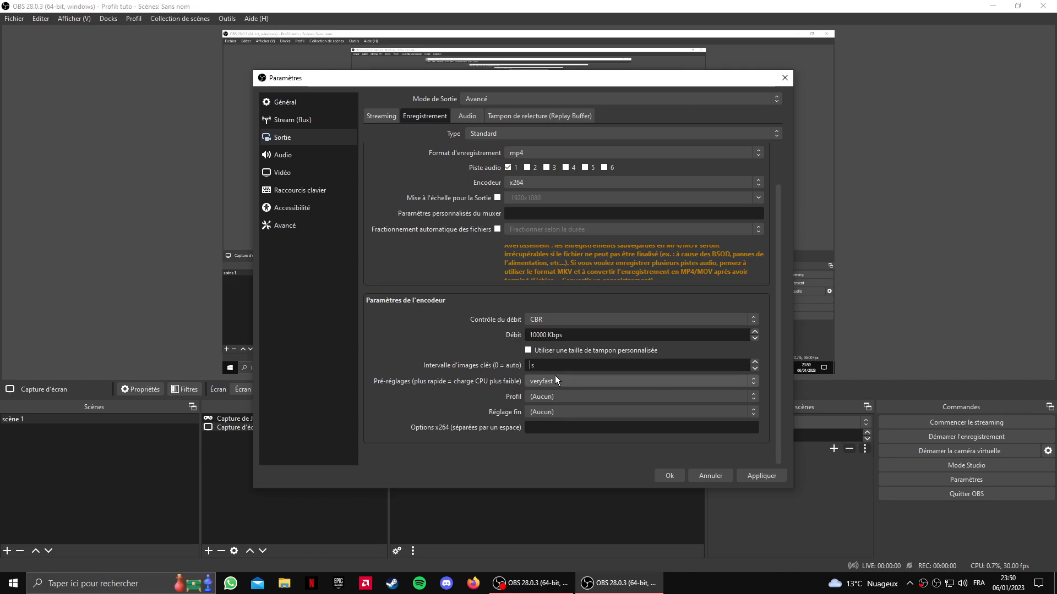
- Set the recording encoder's keyframe interval to 2 s and its CPU preset to veryfast
{"action": "left_click", "coordinate": [549, 367]}
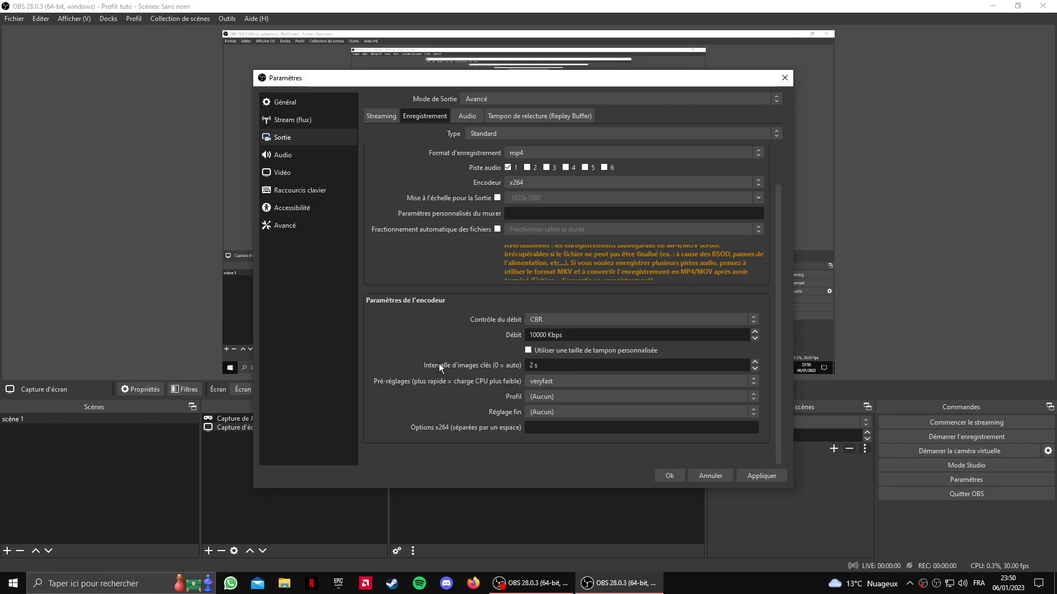
{"action": "left_click", "coordinate": [553, 380]}
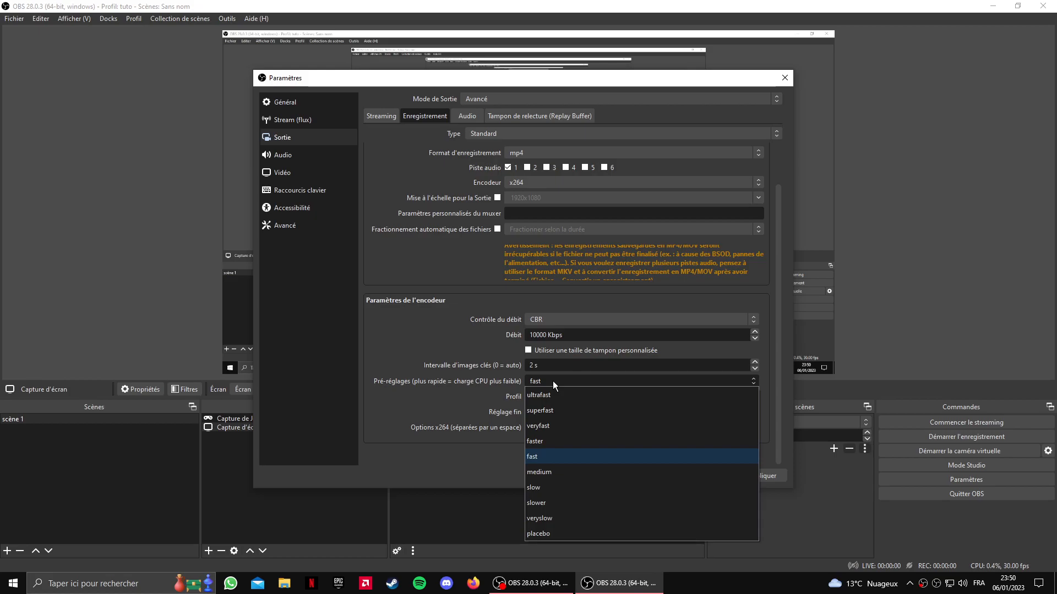
{"action": "left_click", "coordinate": [551, 426]}
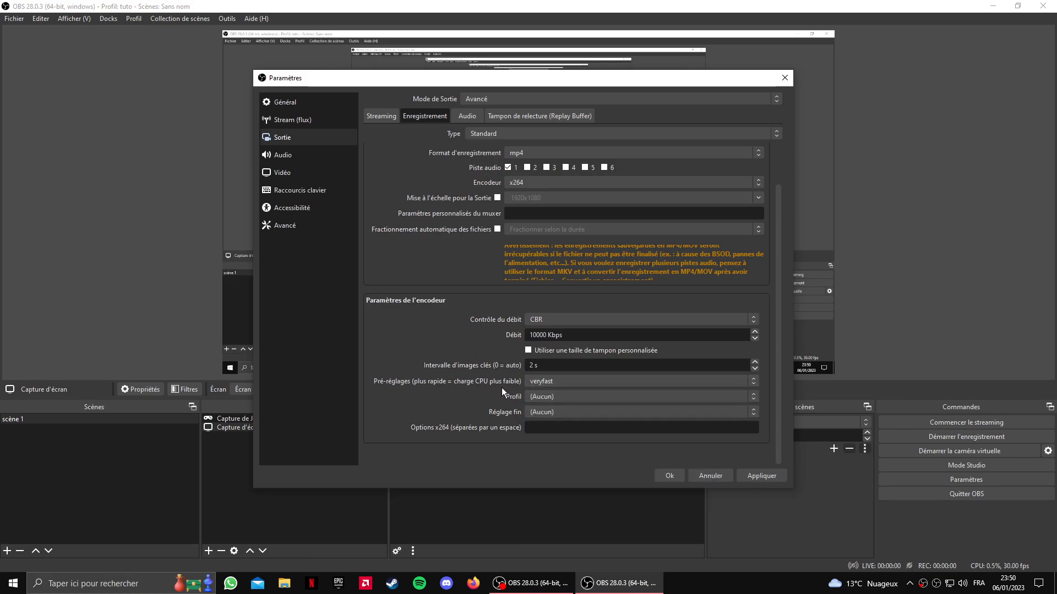
- Set the recording encoder's profile to high and leave the fine tuning (Réglage fin) at (Aucun)
{"action": "left_click", "coordinate": [572, 396]}
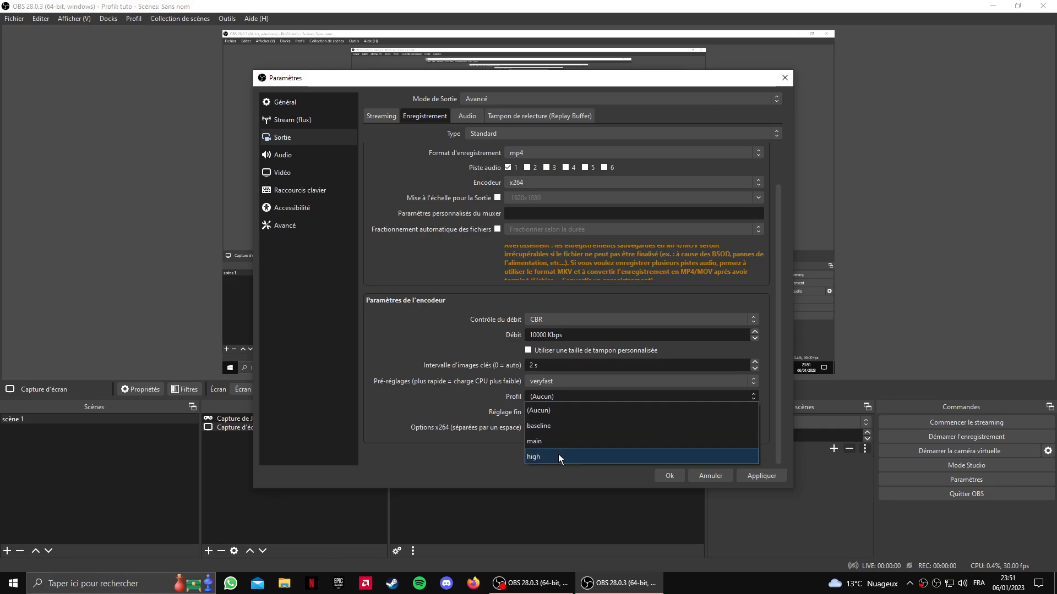
{"action": "left_click", "coordinate": [559, 457]}
{"action": "left_click", "coordinate": [561, 413]}
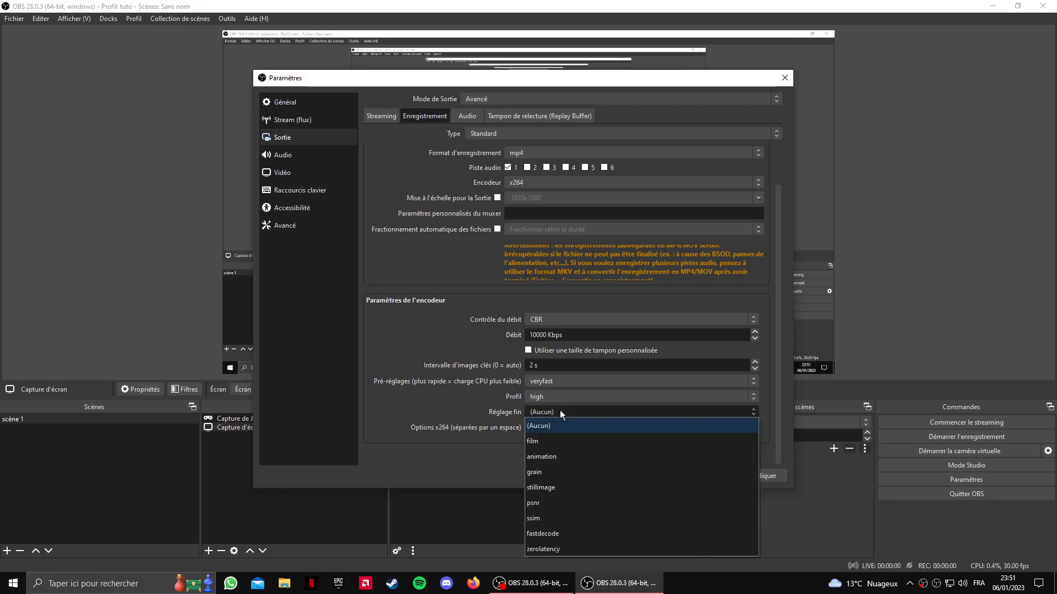
{"action": "left_click", "coordinate": [559, 411]}
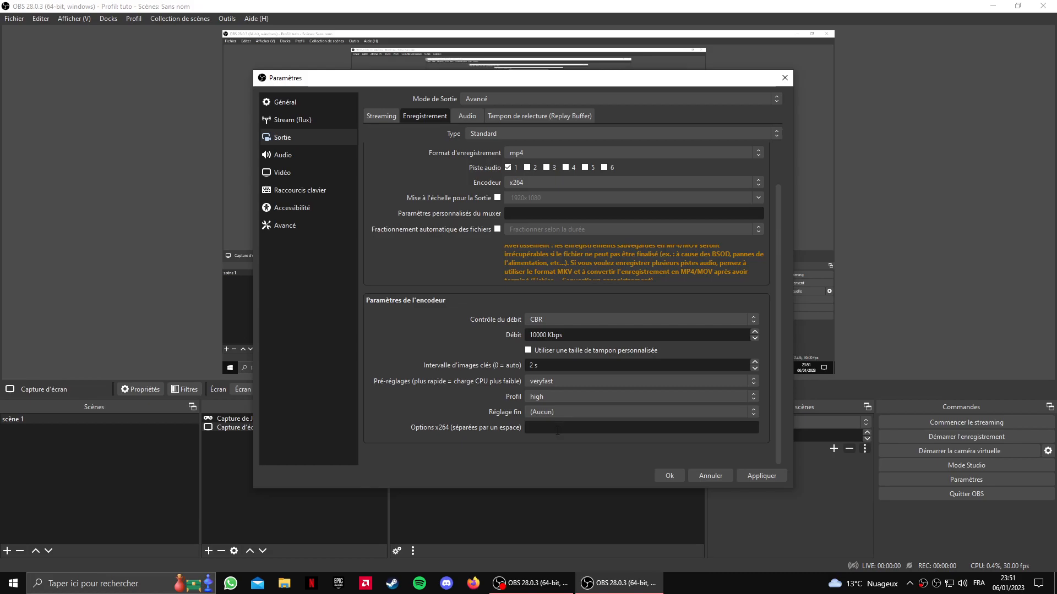
- Set the output audio bitrate of track 1 (Piste 1) to 192
{"action": "left_click", "coordinate": [464, 116]}
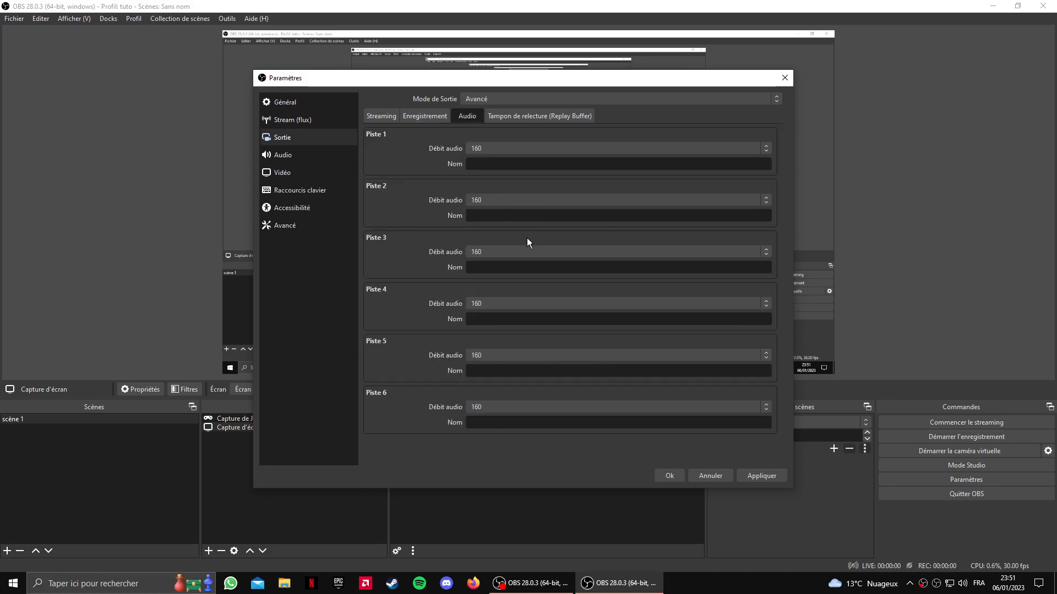
{"action": "left_click", "coordinate": [491, 148]}
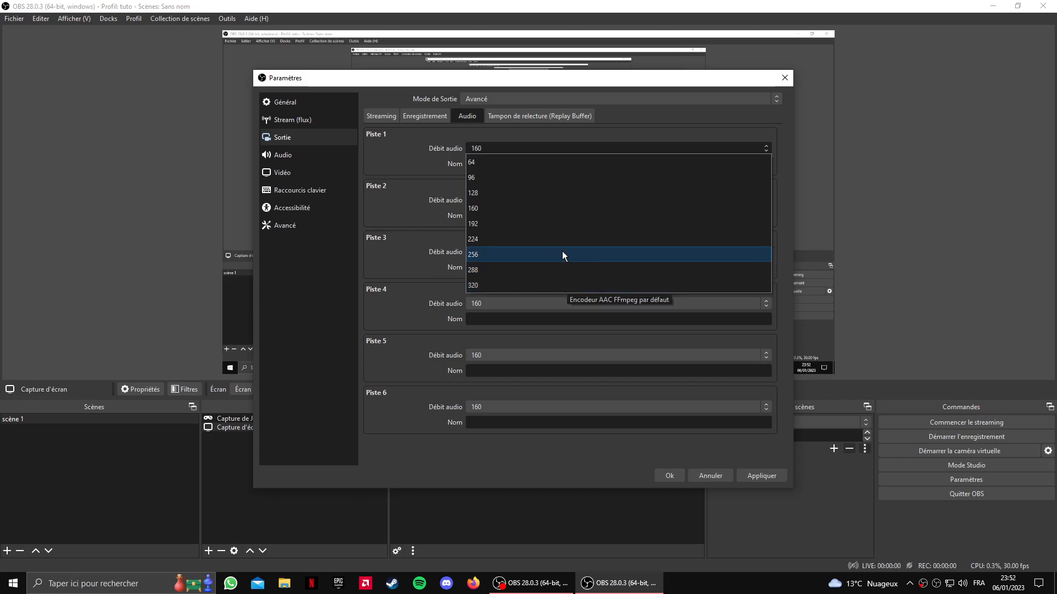
{"action": "left_click", "coordinate": [550, 226]}
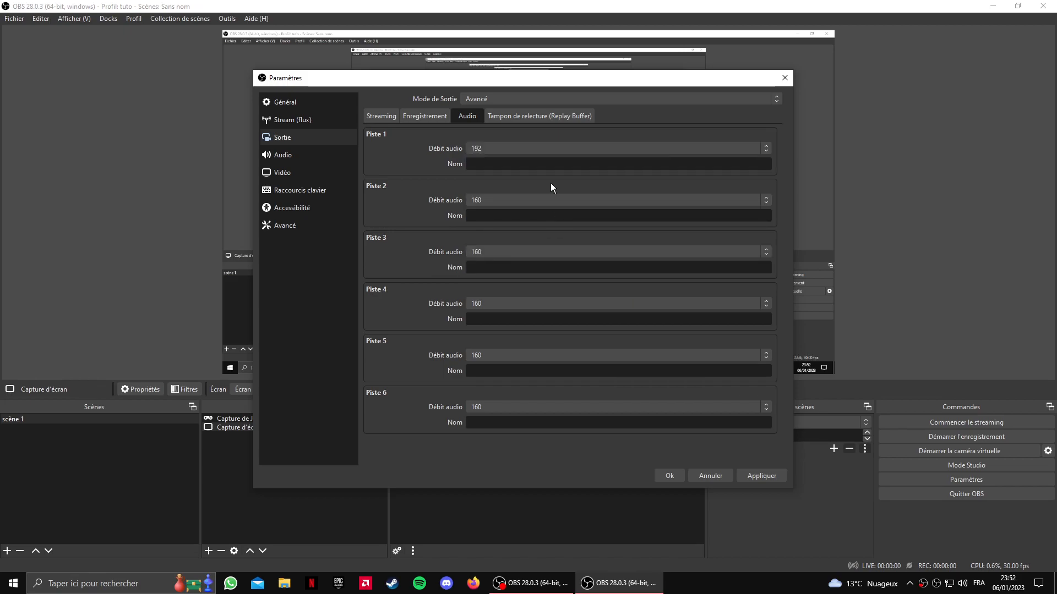
- Check the sample rate options in the audio settings, keeping the Fréquence d'échantillonnage at 48 kHz
{"action": "left_click", "coordinate": [323, 155]}
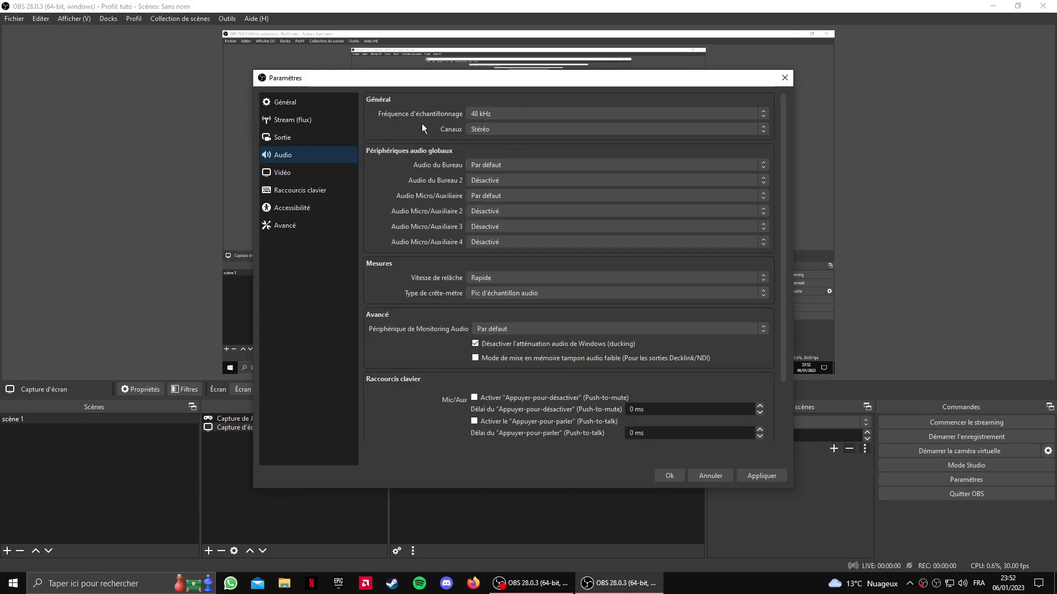
{"action": "left_click", "coordinate": [494, 113]}
{"action": "left_click", "coordinate": [494, 113]}
{"action": "left_click", "coordinate": [494, 114]}
{"action": "left_click", "coordinate": [494, 114]}
{"action": "left_click", "coordinate": [494, 113]}
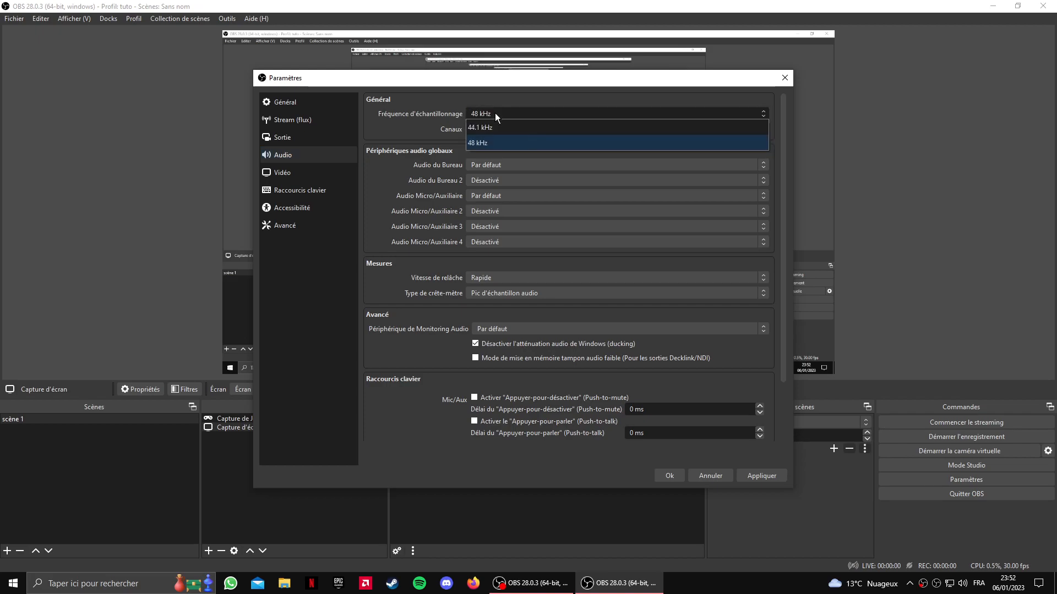
{"action": "left_click", "coordinate": [499, 114]}
{"action": "left_click", "coordinate": [497, 113]}
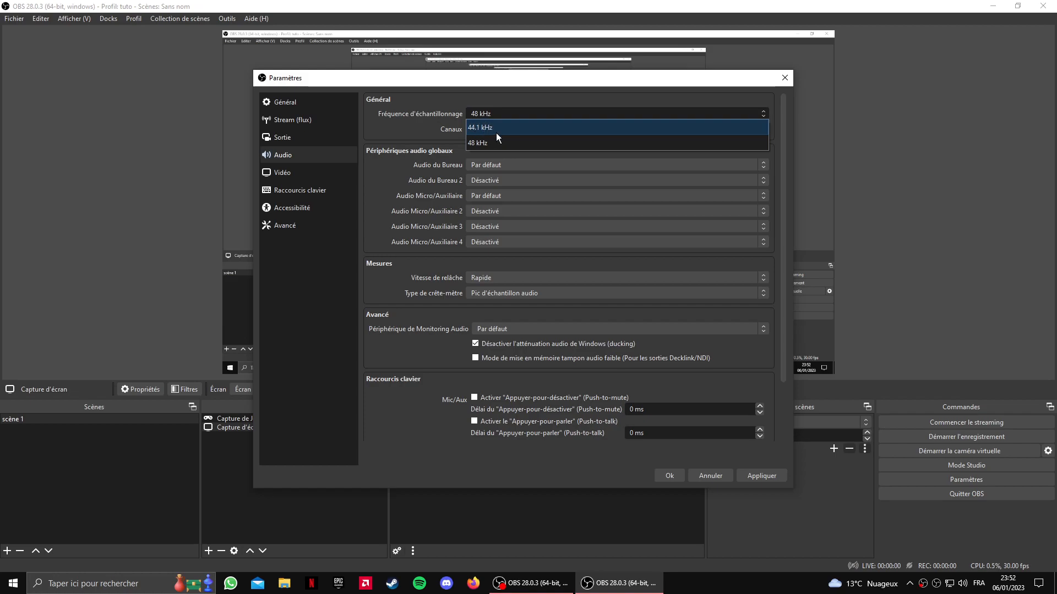
{"action": "left_click", "coordinate": [497, 113]}
{"action": "left_click", "coordinate": [497, 115]}
{"action": "left_click", "coordinate": [499, 110]}
{"action": "left_click", "coordinate": [491, 116]}
- Review the remaining audio settings, keeping the channels (Canaux) on Stéréo and the desktop audio device on Par défaut
{"action": "left_click", "coordinate": [531, 129]}
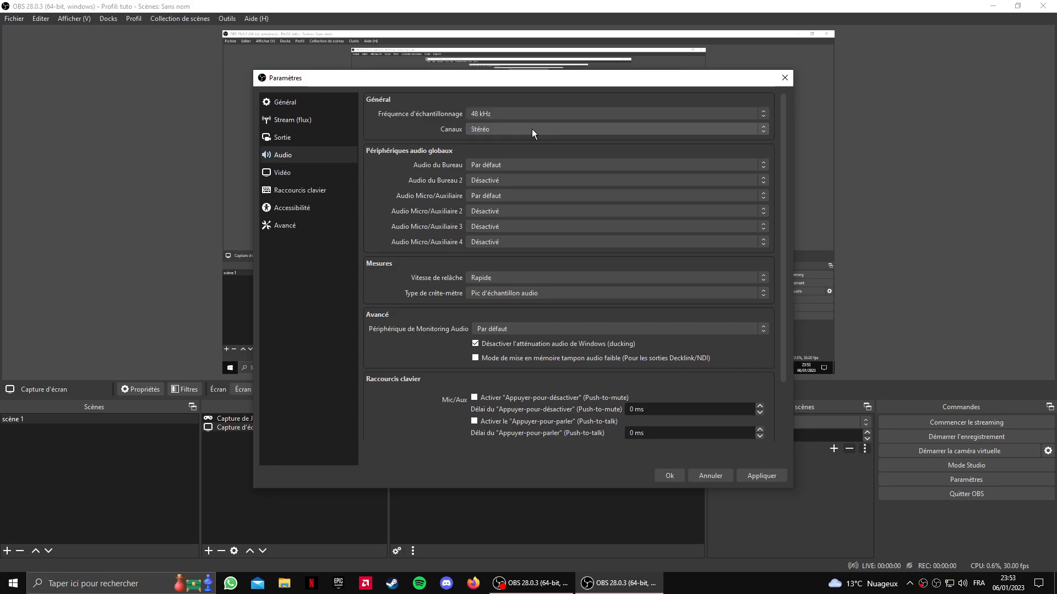
{"action": "left_click", "coordinate": [532, 130]}
{"action": "left_click", "coordinate": [531, 128]}
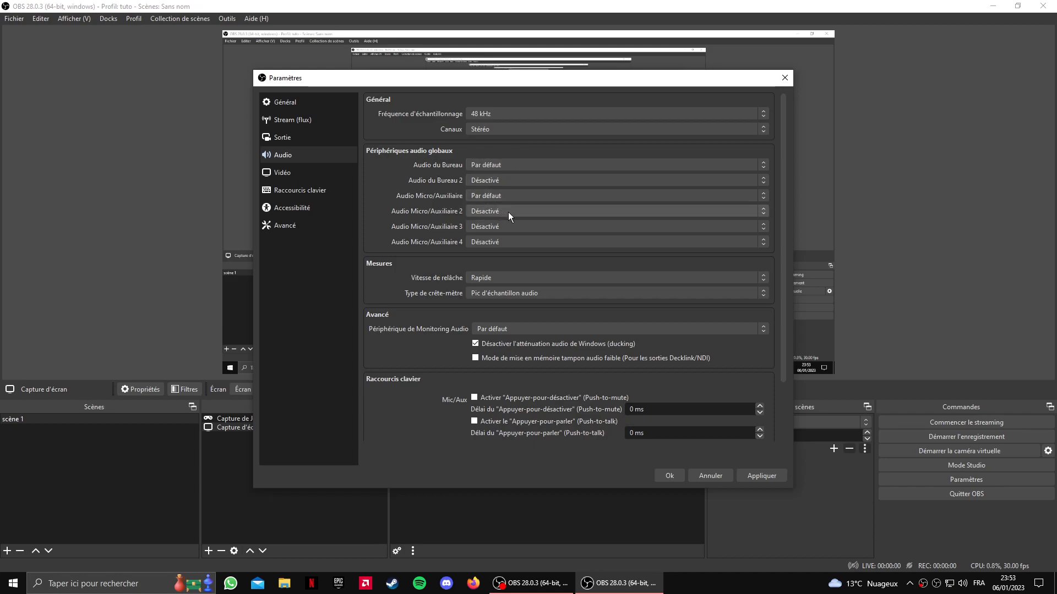
{"action": "left_click", "coordinate": [503, 169]}
{"action": "left_click", "coordinate": [503, 168]}
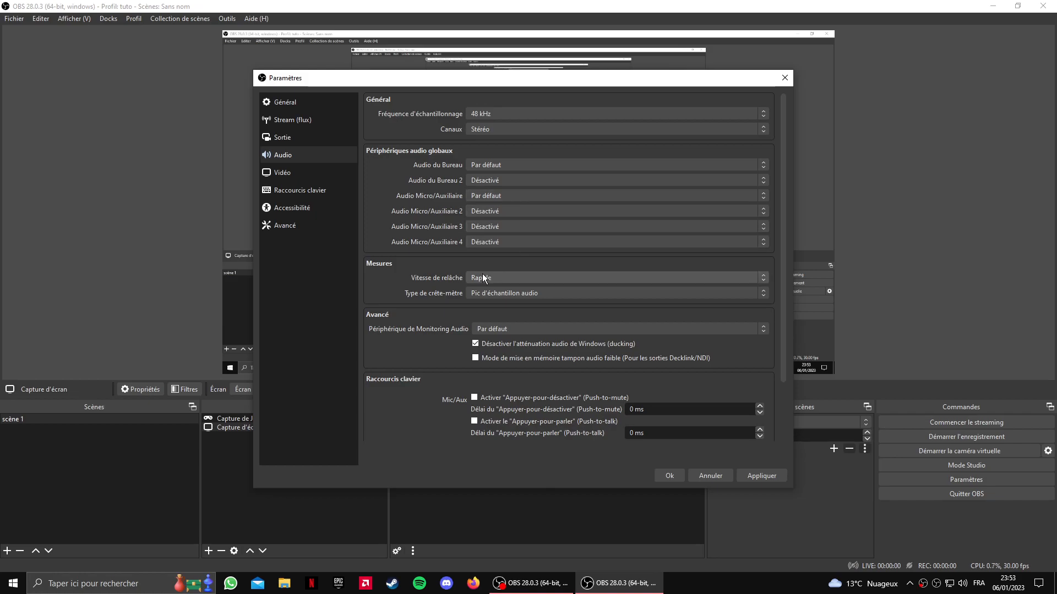
{"action": "scroll", "coordinate": [434, 289], "scroll_direction": "down", "scroll_amount": 1}
{"action": "scroll", "coordinate": [555, 346], "scroll_direction": "down", "scroll_amount": 1}
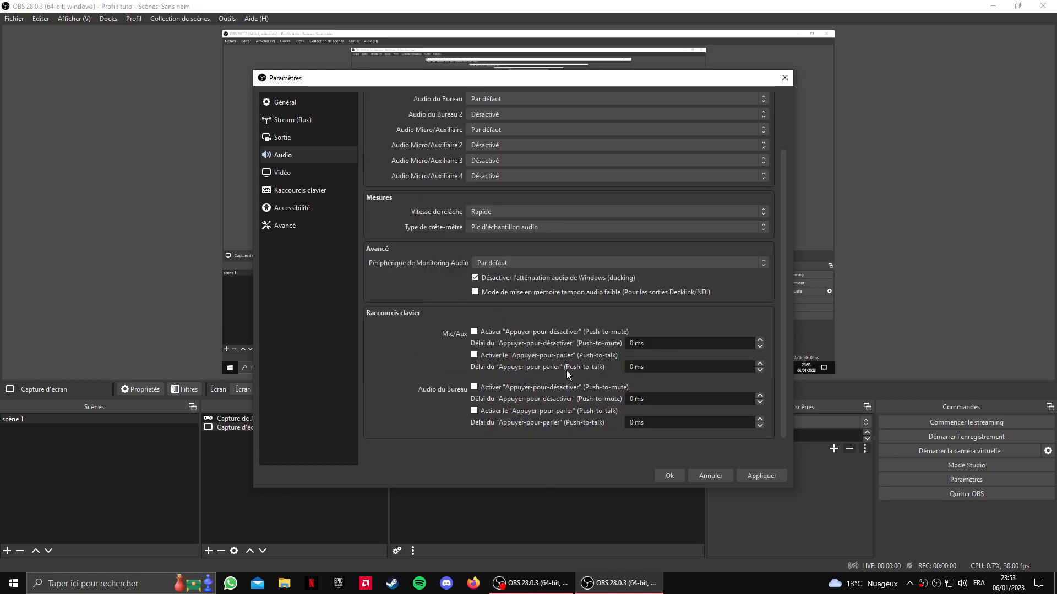
{"action": "scroll", "coordinate": [558, 372], "scroll_direction": "down", "scroll_amount": 1}
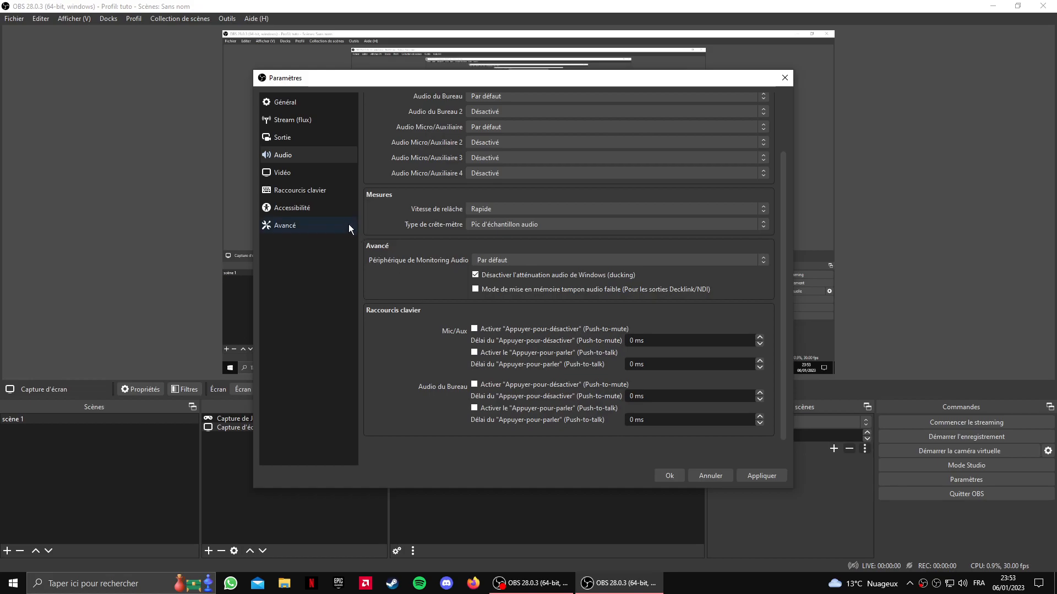
- Set the output resolution (Résolution de Sortie) to 1920x1080 in the video settings
{"action": "left_click", "coordinate": [313, 174]}
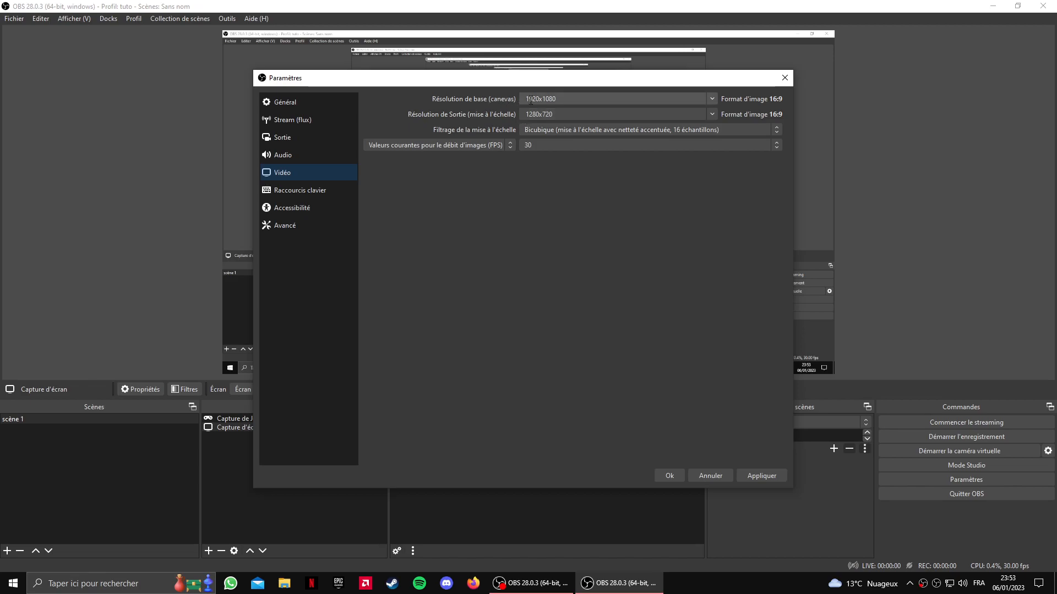
{"action": "left_click", "coordinate": [570, 101]}
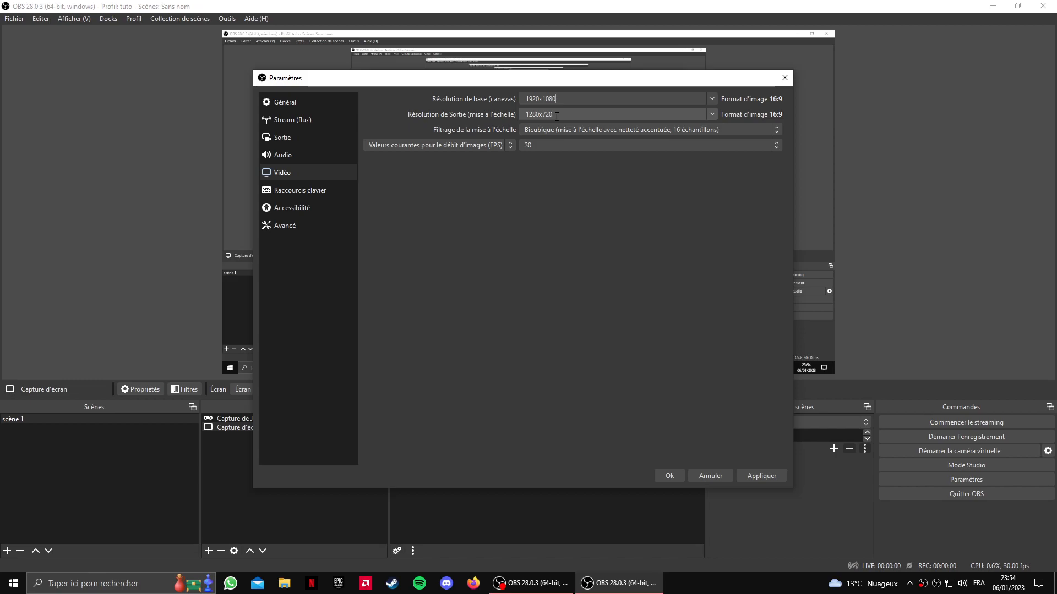
{"action": "left_click", "coordinate": [711, 114]}
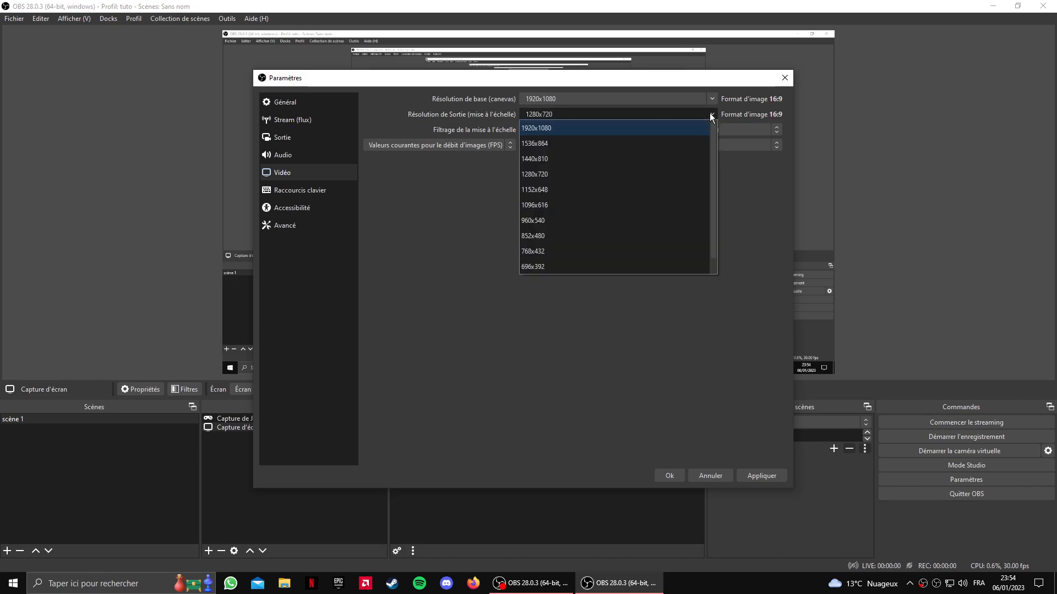
{"action": "left_click", "coordinate": [629, 120]}
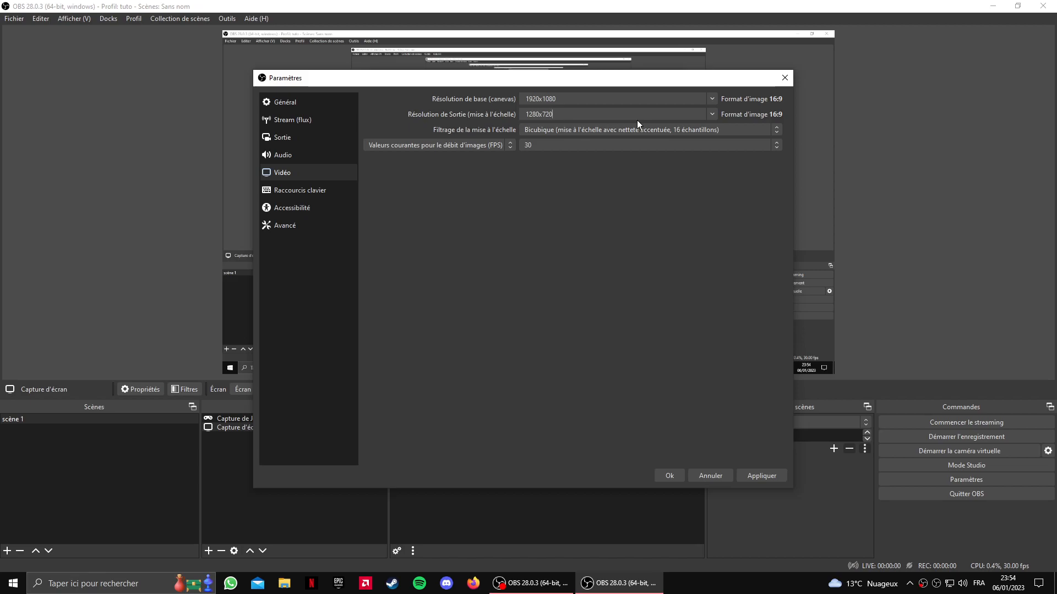
{"action": "left_click", "coordinate": [712, 115]}
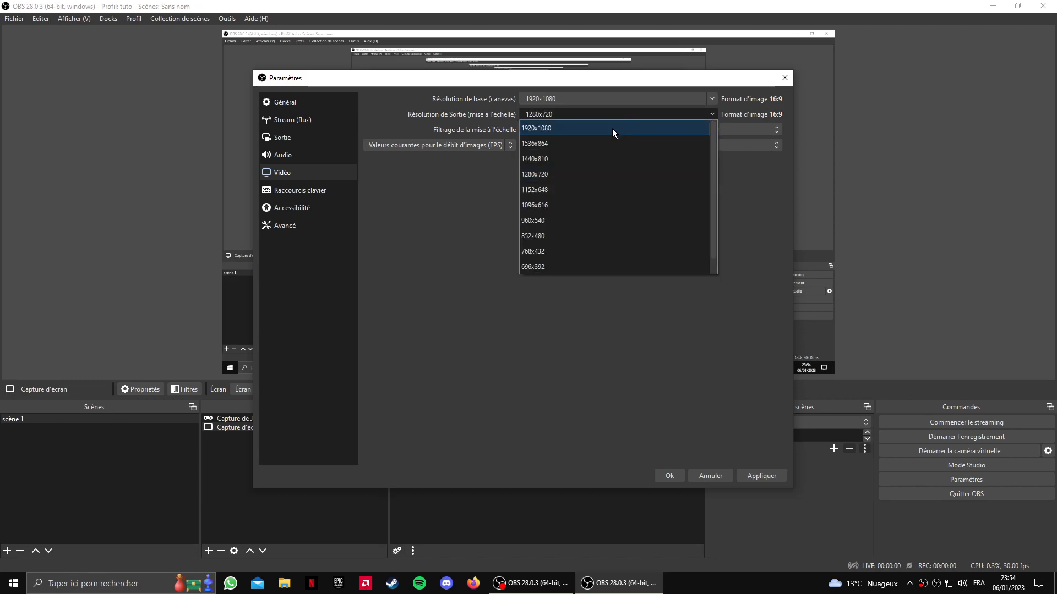
{"action": "left_click", "coordinate": [612, 128]}
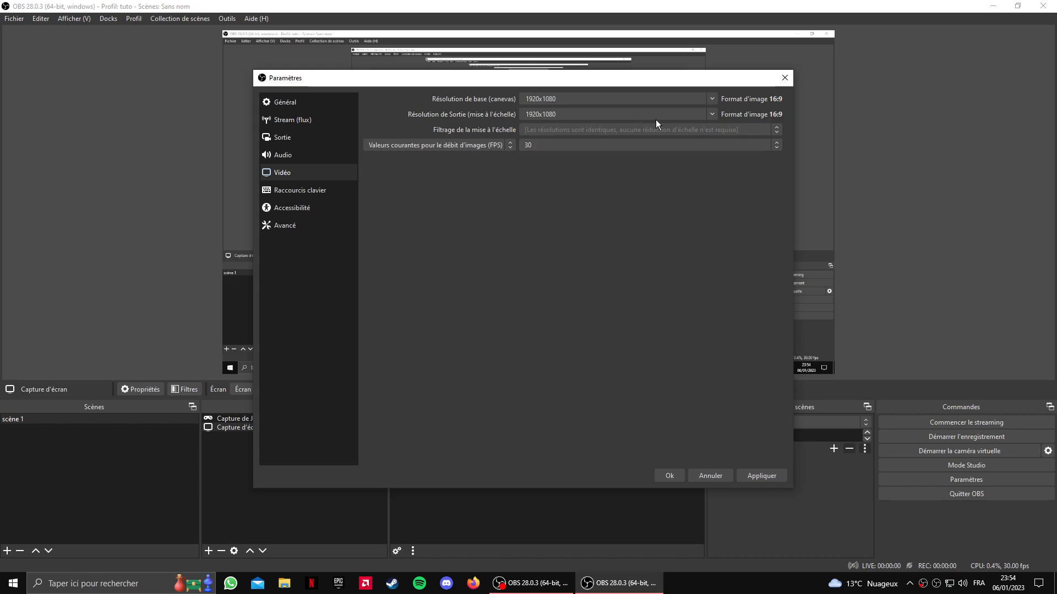
- Try an output resolution of 1280x720 and set it back to 1920x1080
{"action": "left_click", "coordinate": [710, 113]}
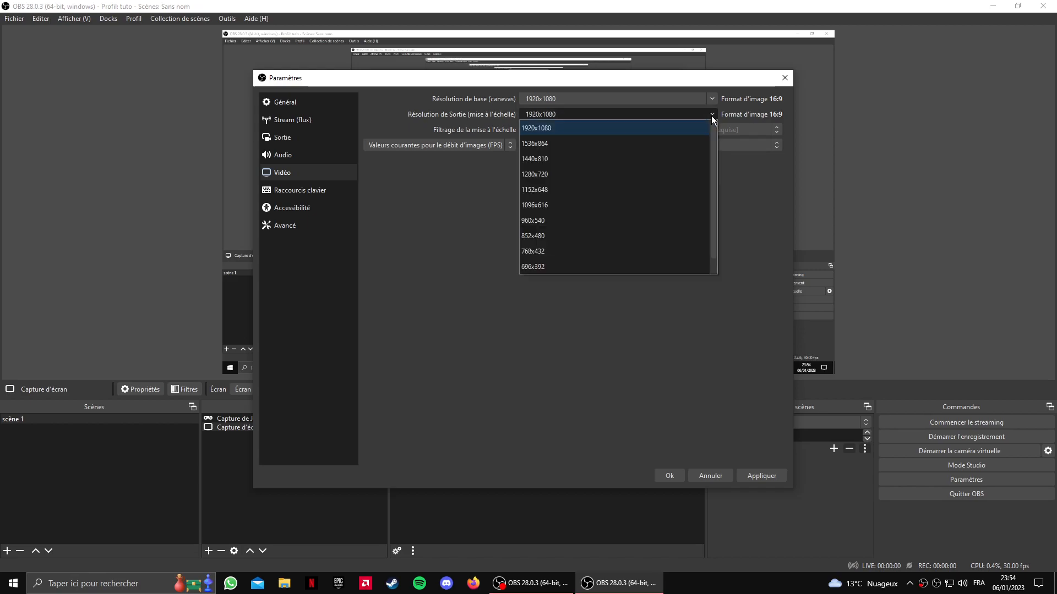
{"action": "left_click", "coordinate": [635, 174]}
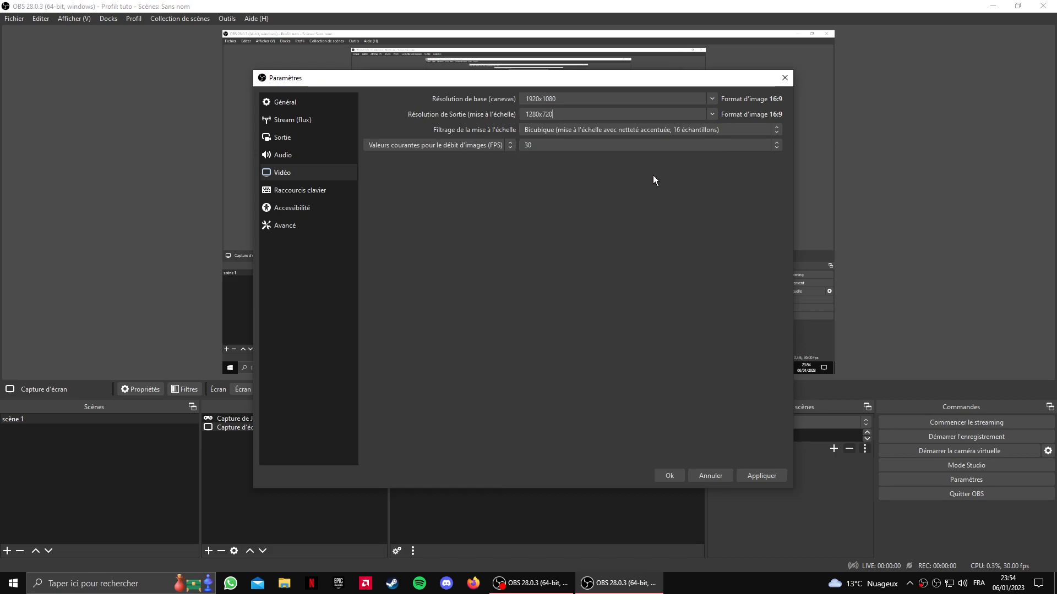
{"action": "left_click", "coordinate": [711, 115]}
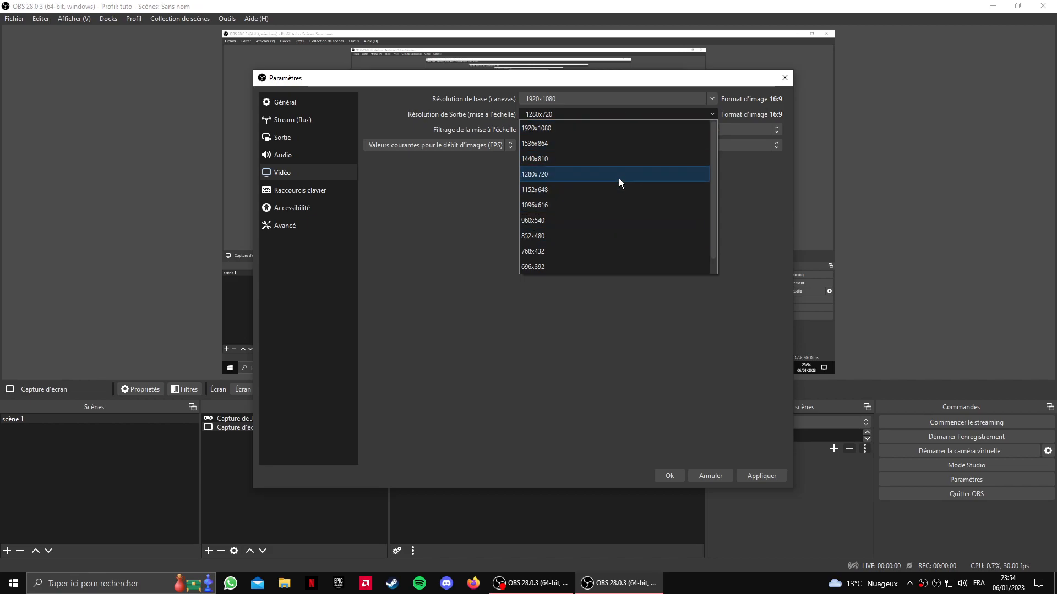
{"action": "left_click", "coordinate": [654, 129]}
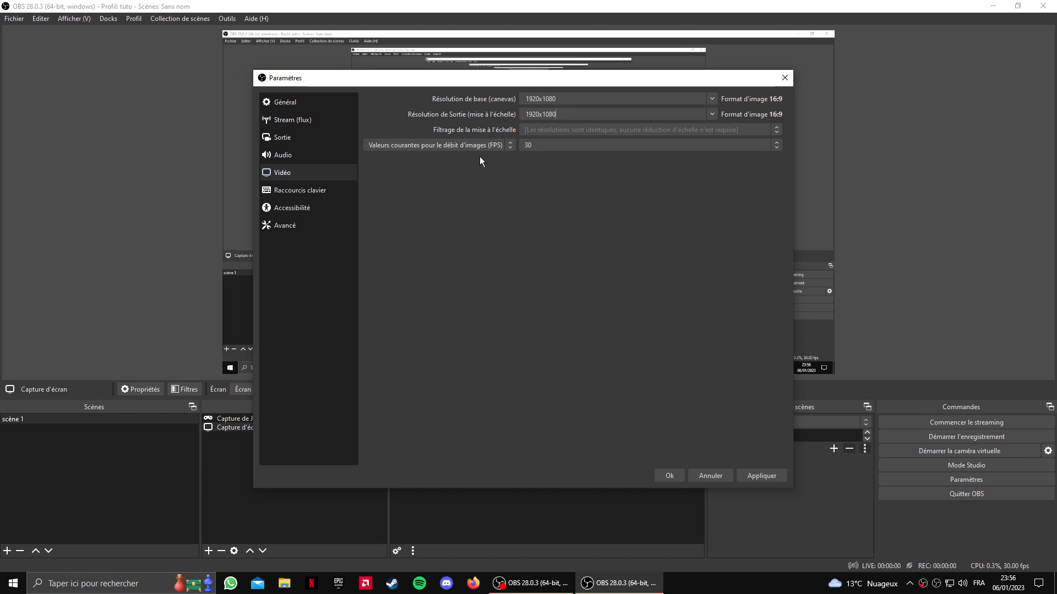
- Look through the available common frame rate (FPS) values, keeping 30 selected
{"action": "left_click", "coordinate": [547, 148]}
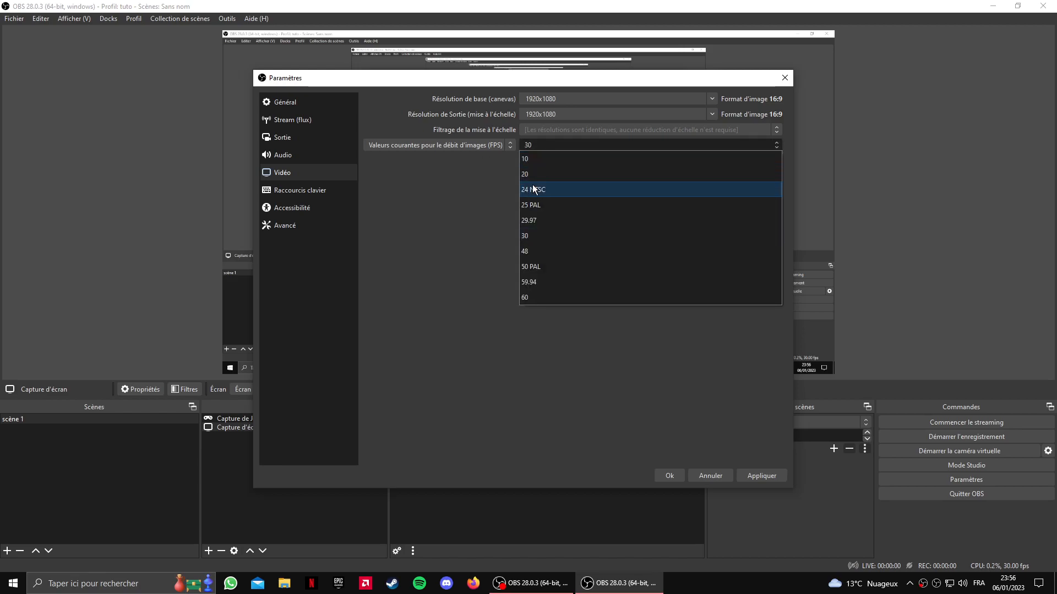
{"action": "left_click", "coordinate": [508, 213]}
{"action": "left_click", "coordinate": [586, 149]}
{"action": "left_click", "coordinate": [464, 183]}
{"action": "left_click", "coordinate": [563, 145]}
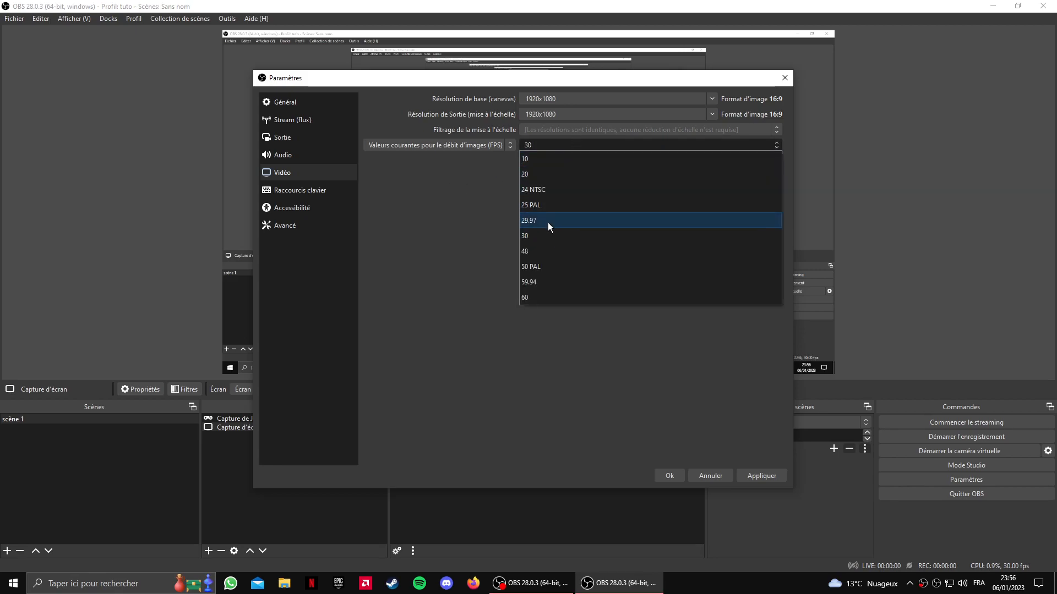
{"action": "left_click", "coordinate": [493, 247]}
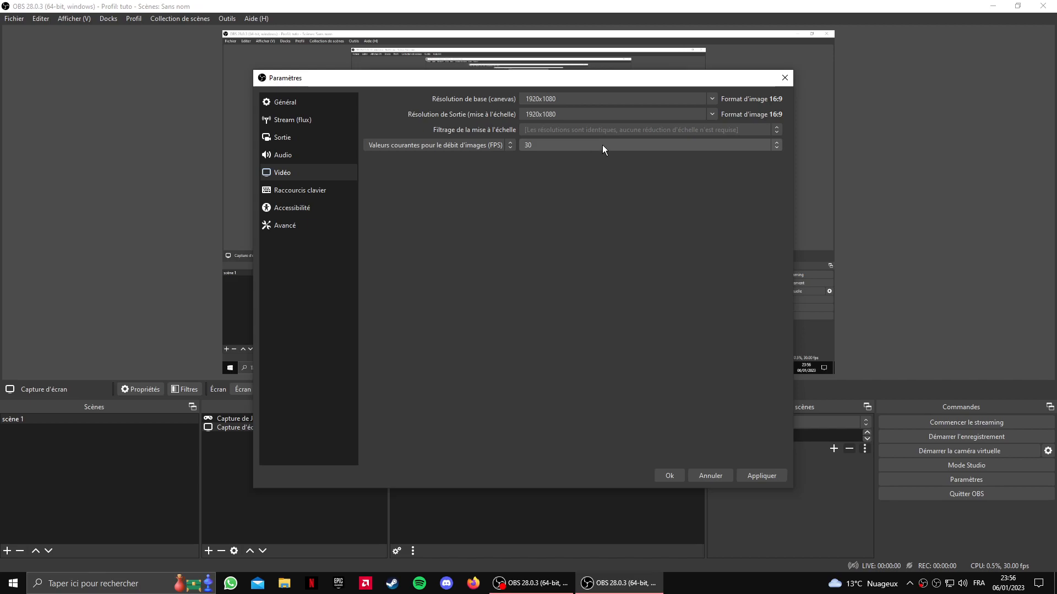
{"action": "left_click", "coordinate": [602, 144]}
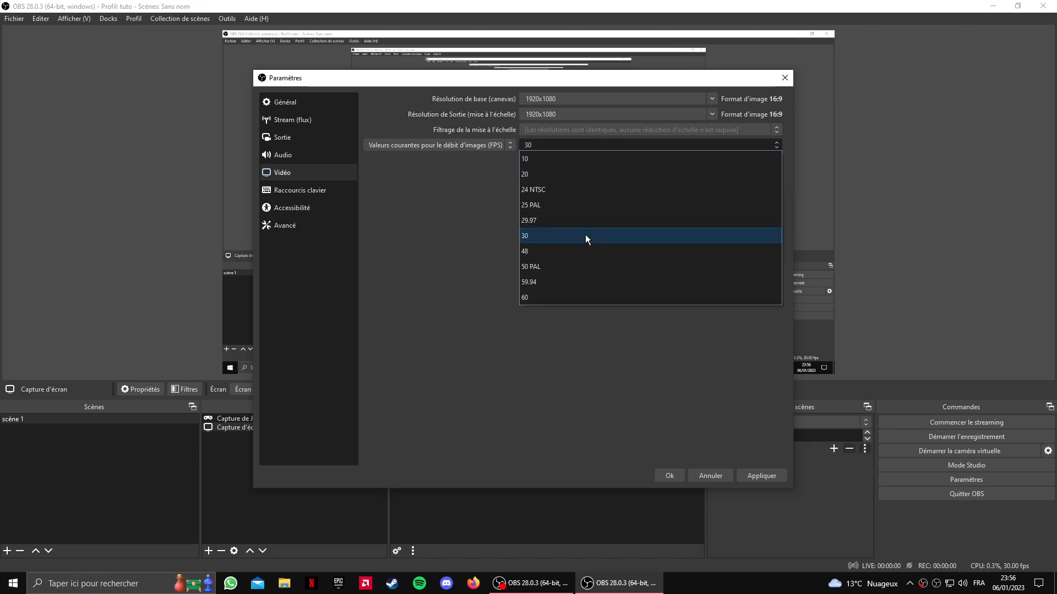
{"action": "left_click", "coordinate": [585, 236]}
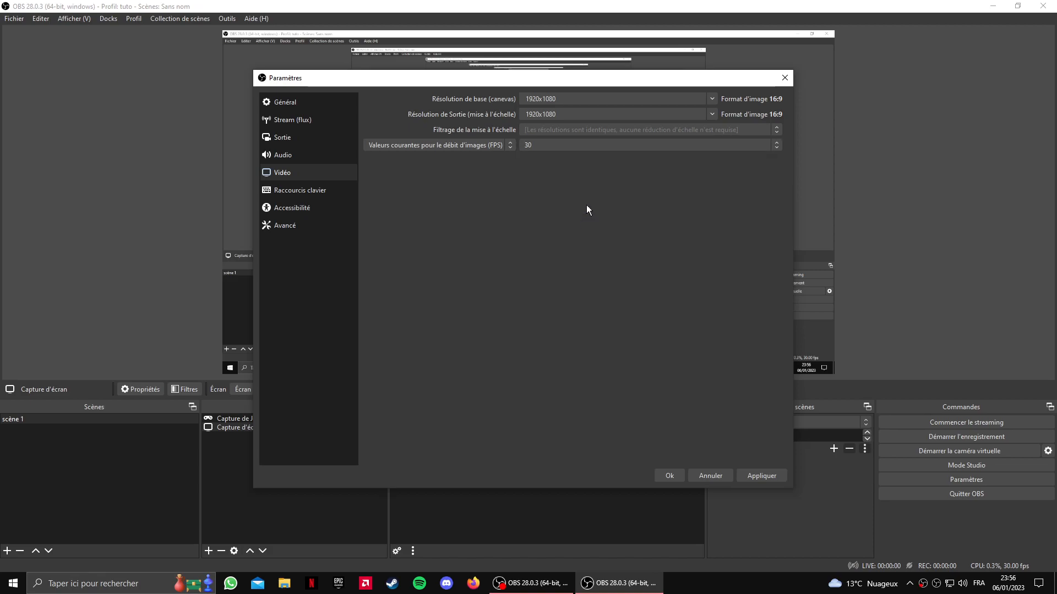
{"action": "left_click", "coordinate": [588, 146]}
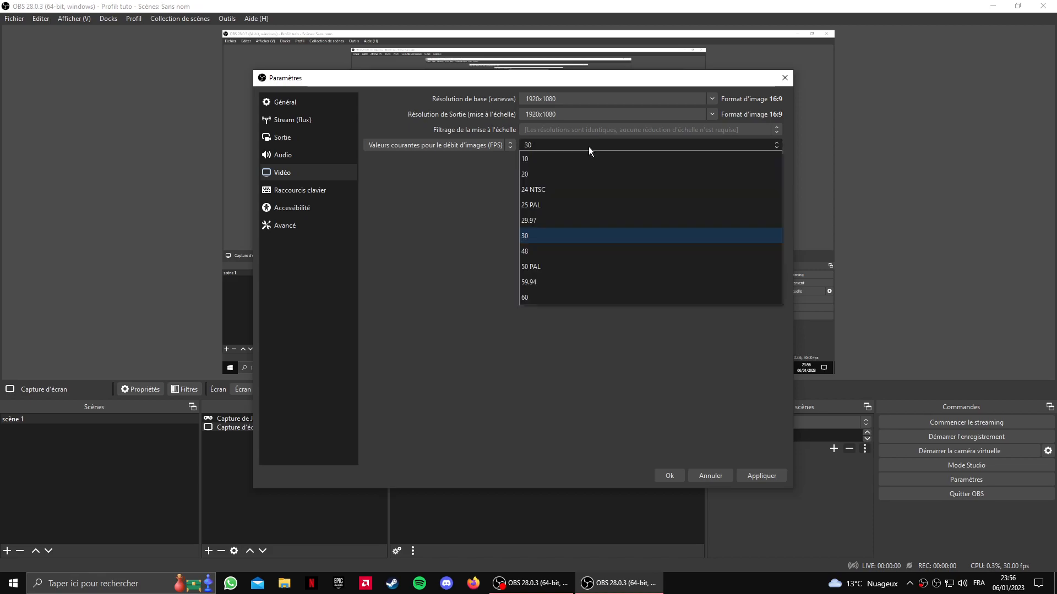
{"action": "left_click", "coordinate": [589, 147]}
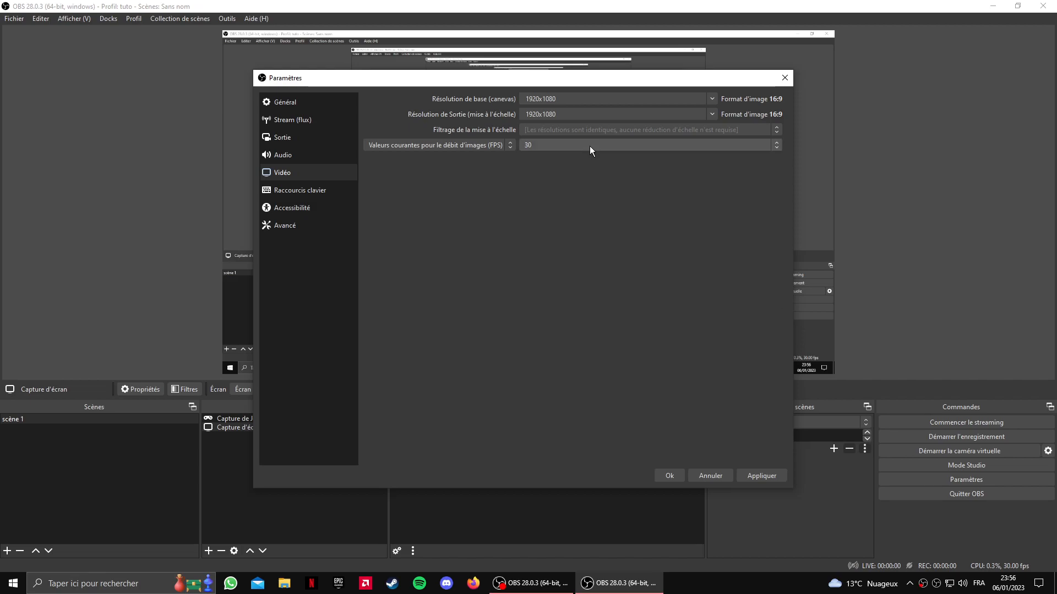
- Set the common frame rate value (FPS) to 60
{"action": "left_click", "coordinate": [589, 146]}
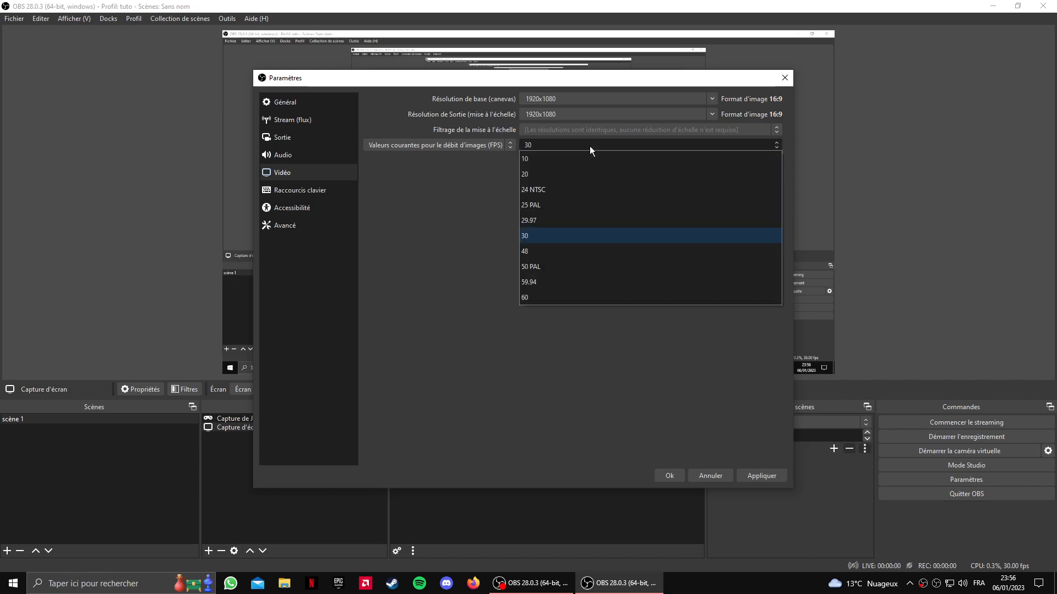
{"action": "left_click", "coordinate": [581, 296]}
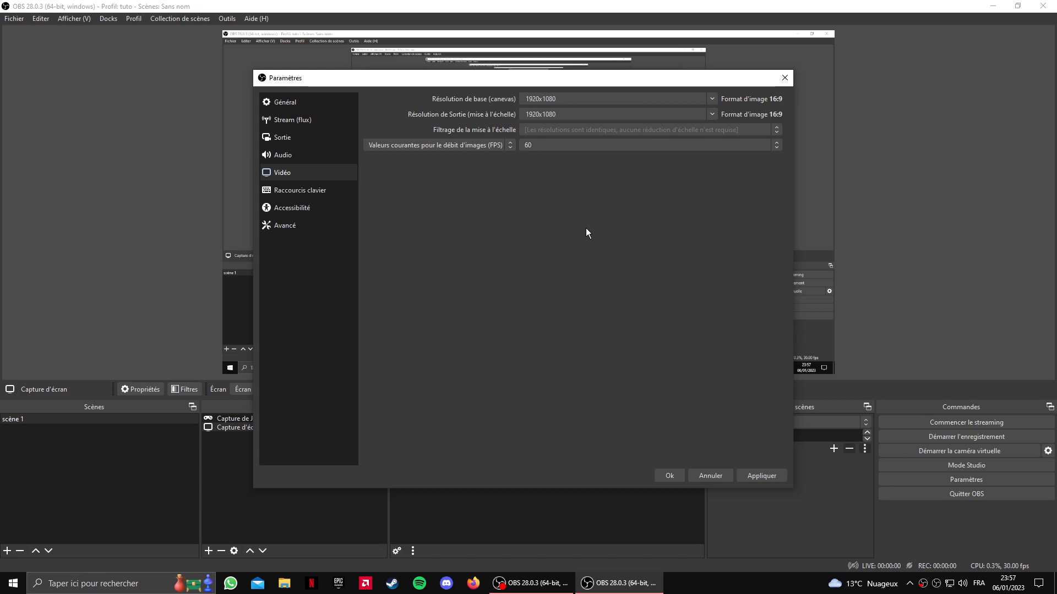
{"action": "left_click", "coordinate": [620, 145]}
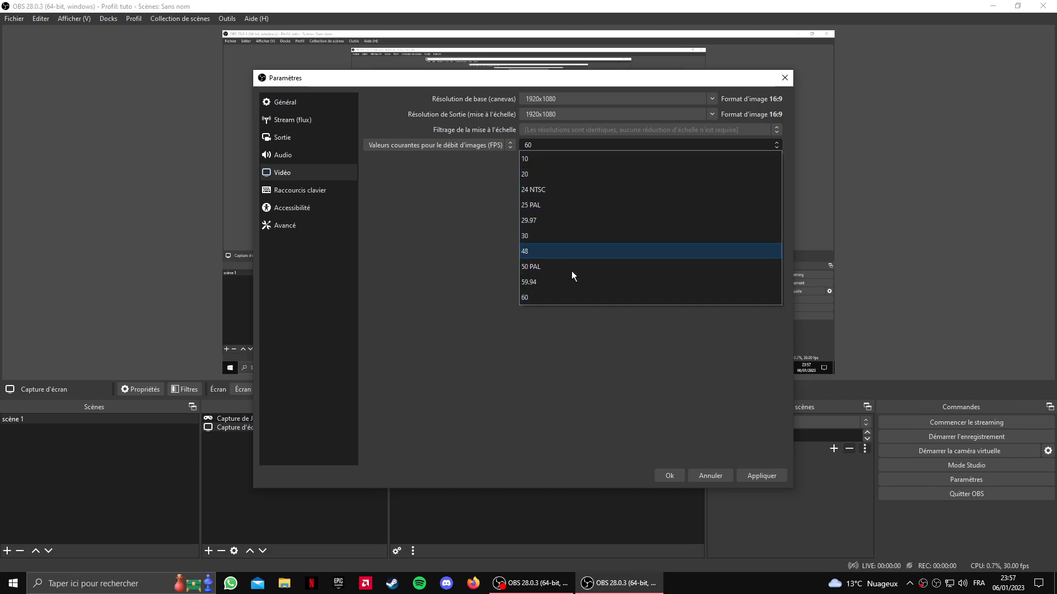
- Set the process priority (Priorité du processus) to Supérieure à la normale in the advanced settings
{"action": "left_click", "coordinate": [312, 227]}
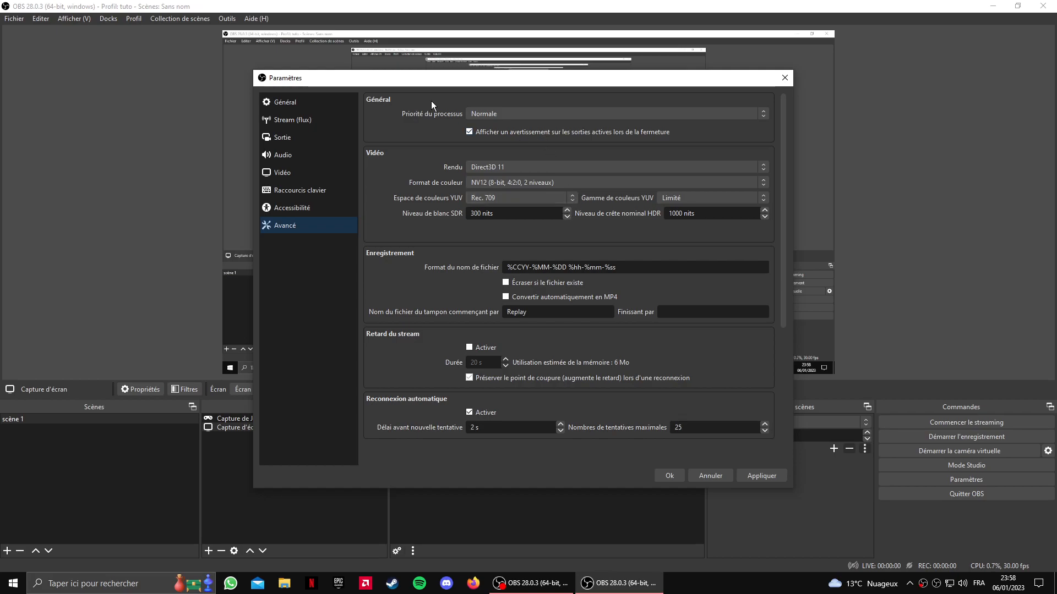
{"action": "left_click", "coordinate": [528, 115]}
{"action": "left_click", "coordinate": [520, 160]}
{"action": "left_click", "coordinate": [521, 114]}
{"action": "left_click", "coordinate": [516, 143]}
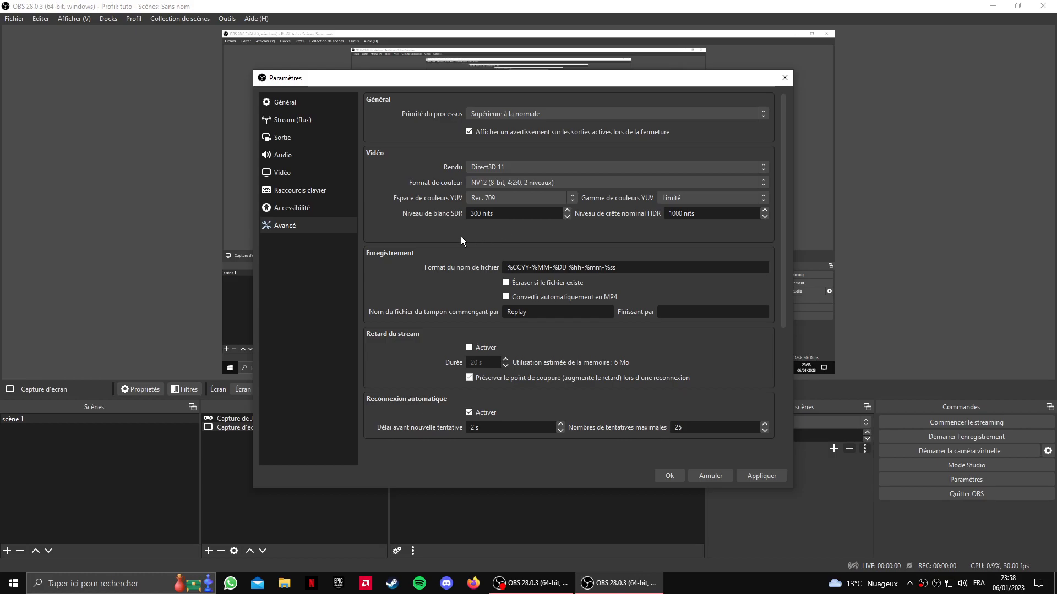
- Keep the YUV colour space at Rec. 709 and set the YUV colour range (Gamme de couleurs YUV) to Complète
{"action": "left_click", "coordinate": [524, 197]}
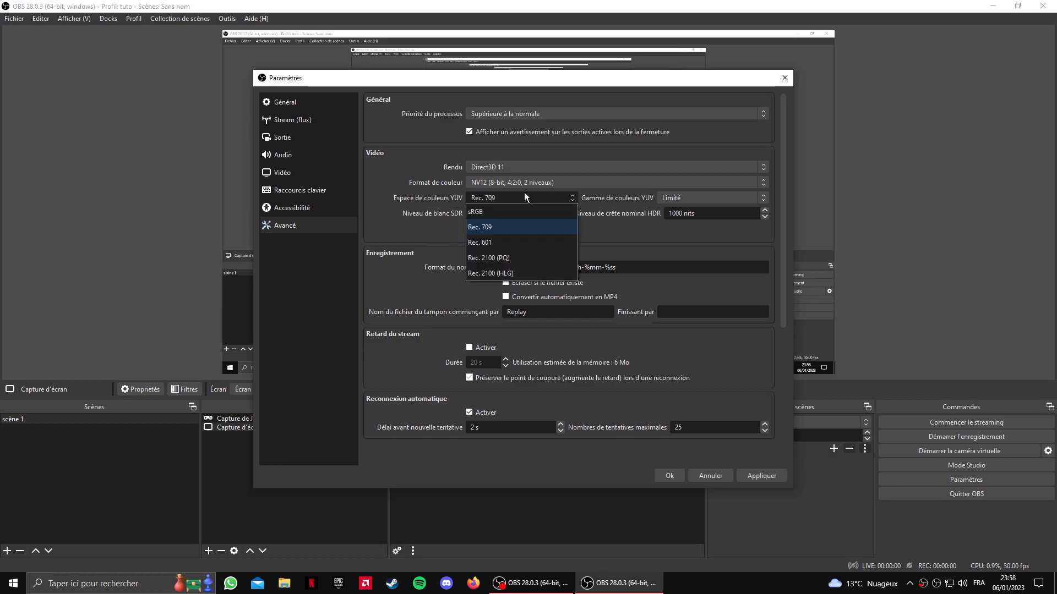
{"action": "left_click", "coordinate": [524, 195]}
{"action": "left_click", "coordinate": [520, 196]}
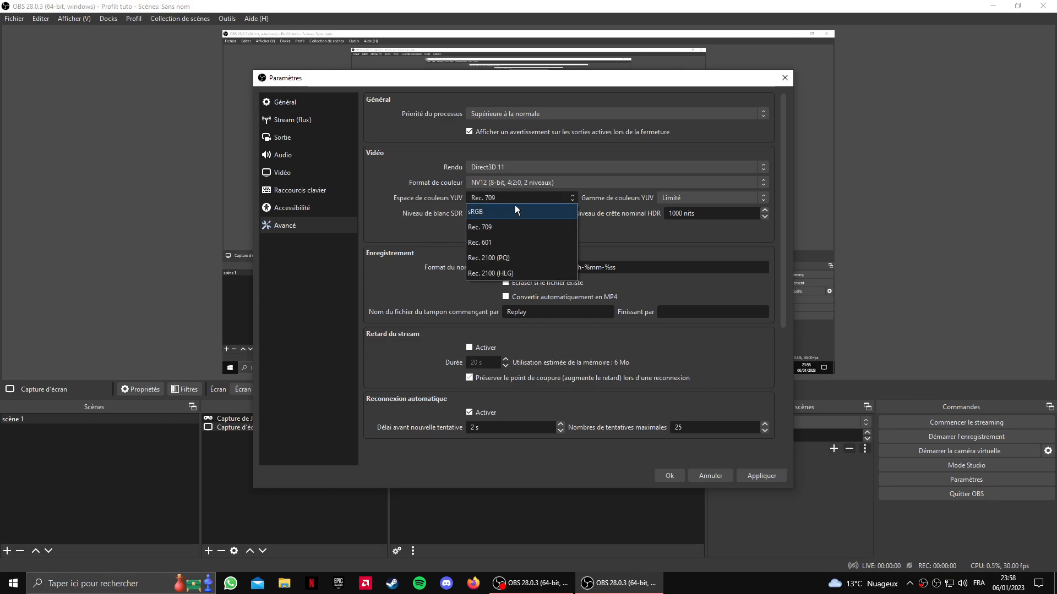
{"action": "left_click", "coordinate": [516, 197]}
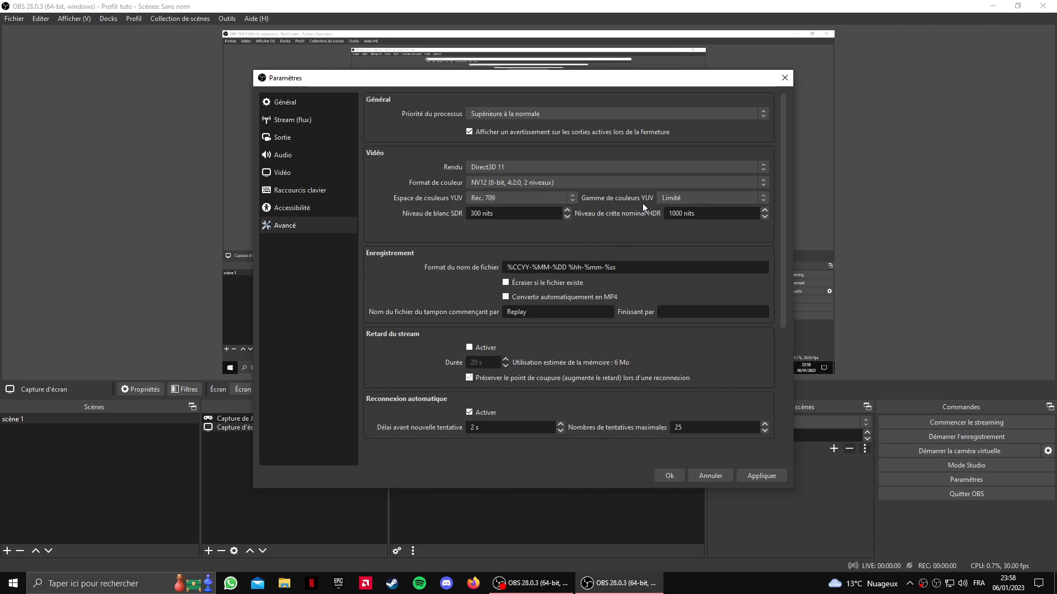
{"action": "left_click", "coordinate": [692, 199]}
{"action": "left_click", "coordinate": [686, 228]}
{"action": "scroll", "coordinate": [573, 309], "scroll_direction": "down", "scroll_amount": 5}
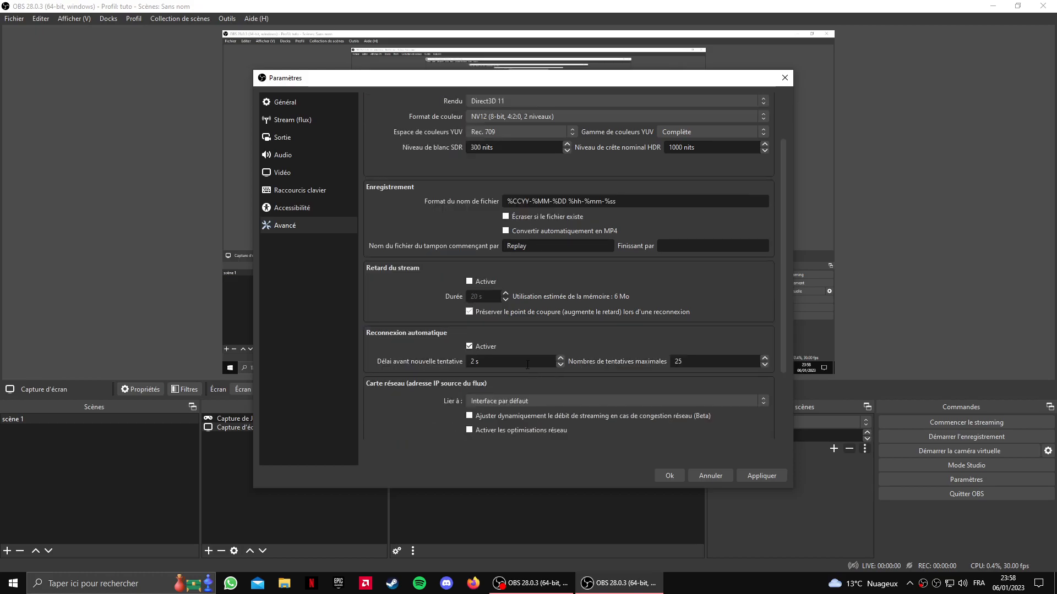
{"action": "scroll", "coordinate": [588, 324], "scroll_direction": "down", "scroll_amount": 1}
{"action": "scroll", "coordinate": [590, 356], "scroll_direction": "up", "scroll_amount": 6}
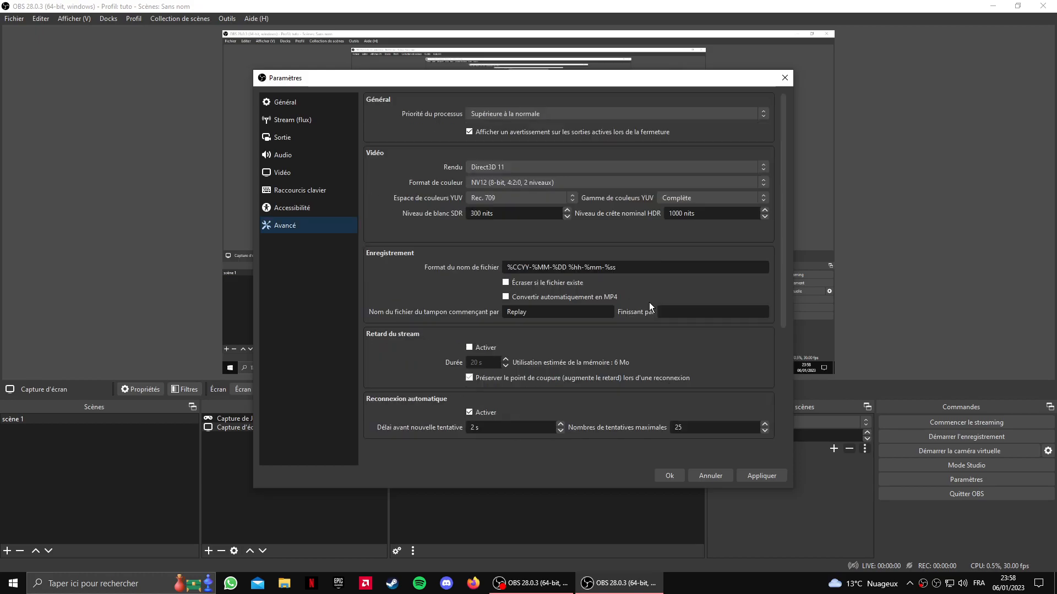